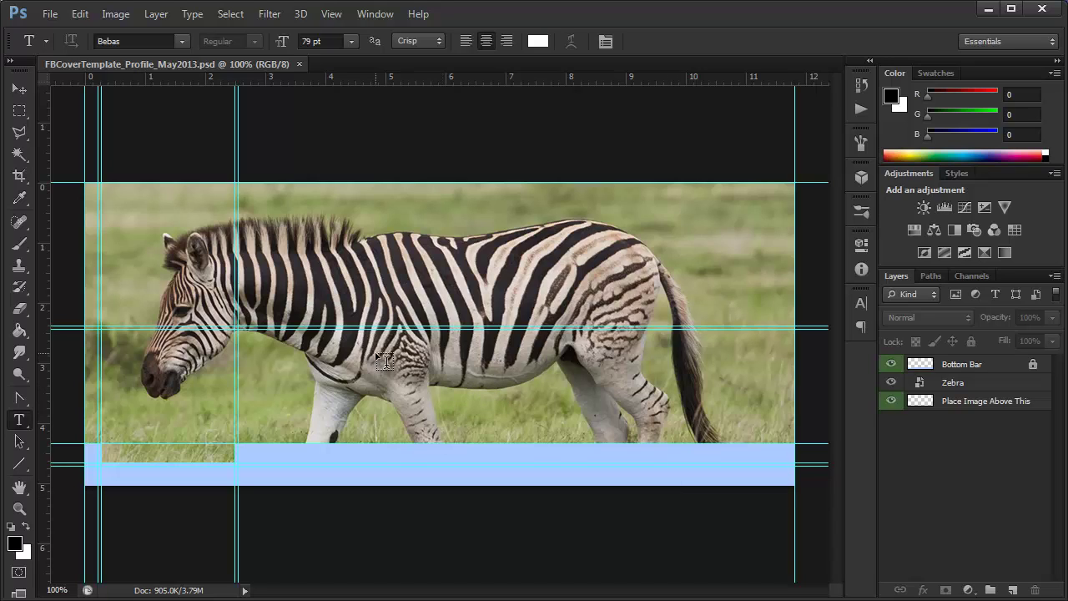
click(977, 381)
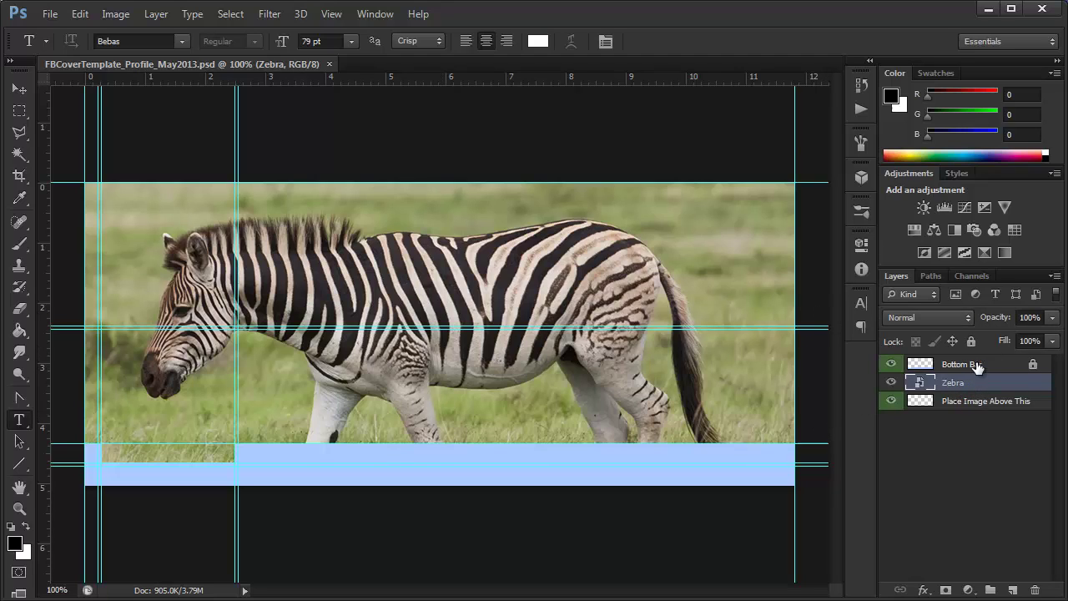
click(892, 364)
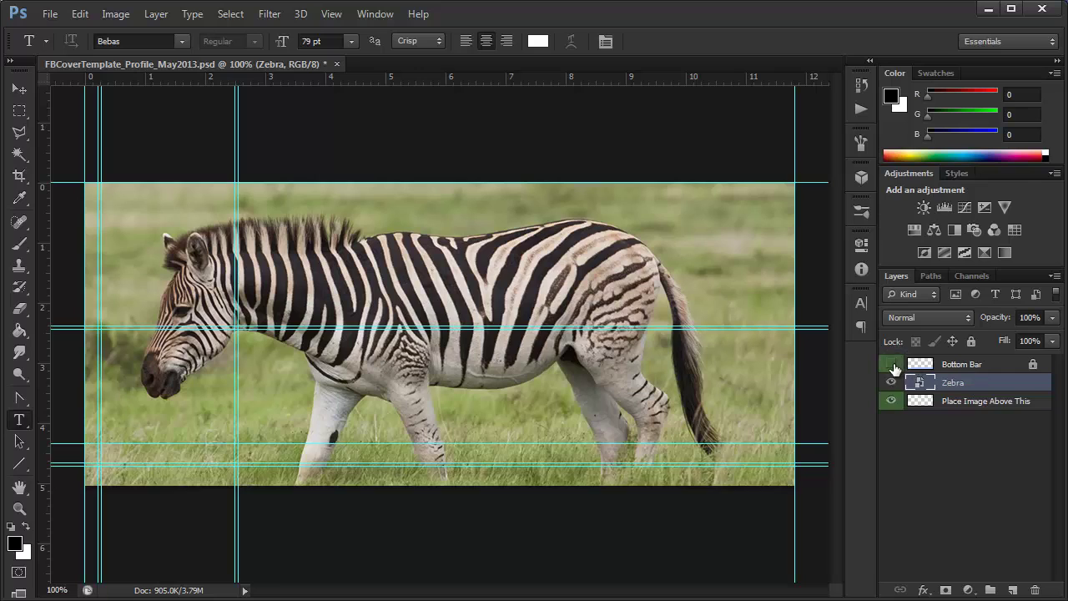
click(891, 364)
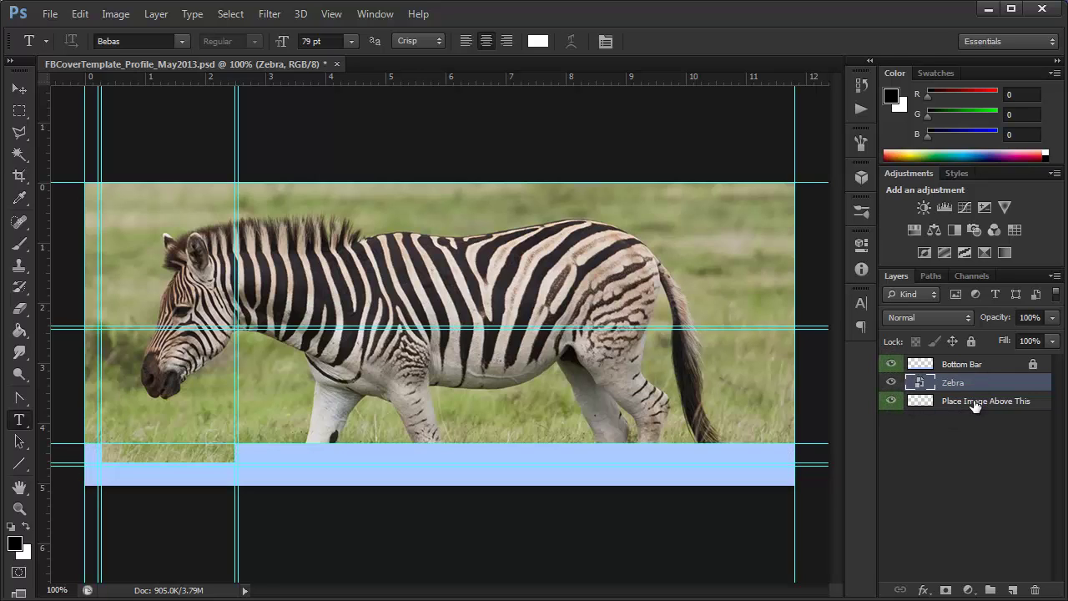
click(893, 382)
click(892, 382)
click(892, 382)
click(892, 383)
Draw a roughly 2.208 × 2.208 in square marquee over the zebra's head along the profile-box guides.
click(20, 110)
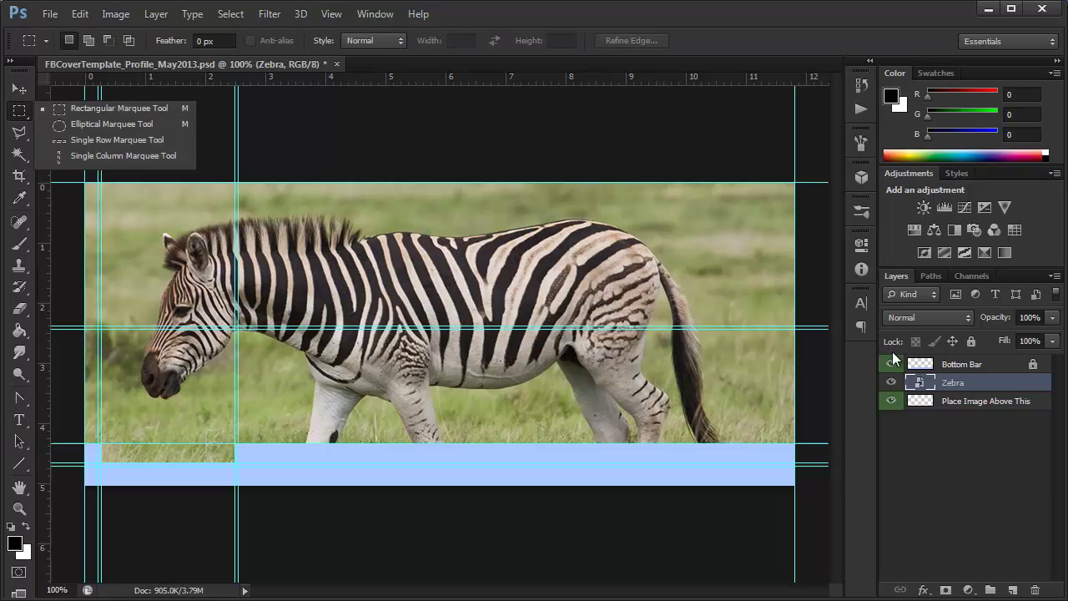
drag(153, 338, 622, 258)
scroll(622, 258, up, 4)
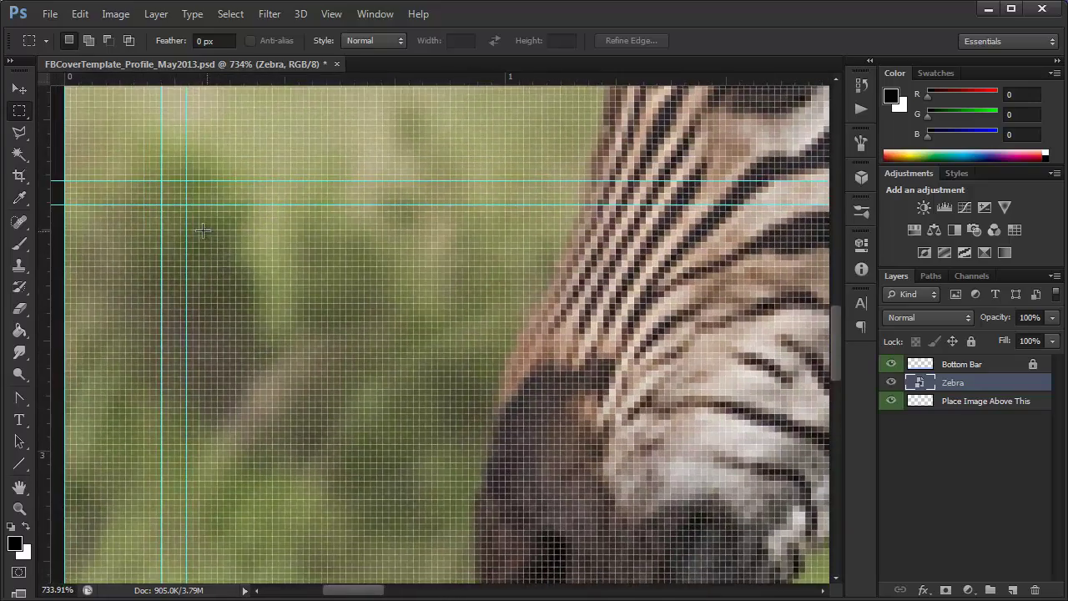
scroll(220, 251, up, 1)
mouse_move(263, 223)
mouse_down()
mouse_move(314, 262)
mouse_move(770, 470)
mouse_move(918, 565)
mouse_move(935, 597)
mouse_move(918, 600)
mouse_up()
drag(838, 594, 451, 325)
scroll(457, 328, down, 5)
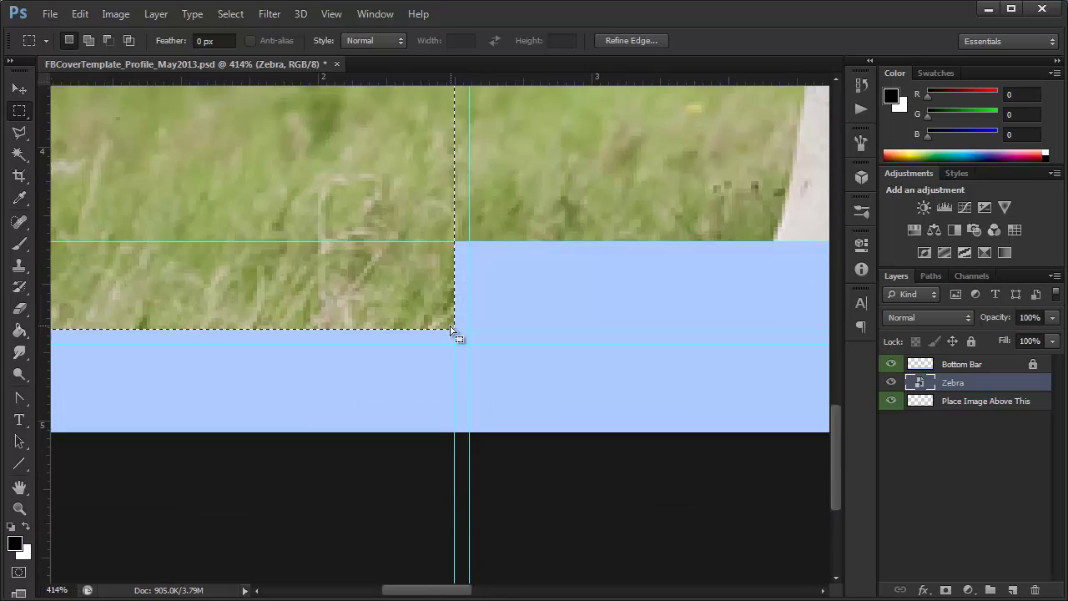
scroll(435, 299, down, 3)
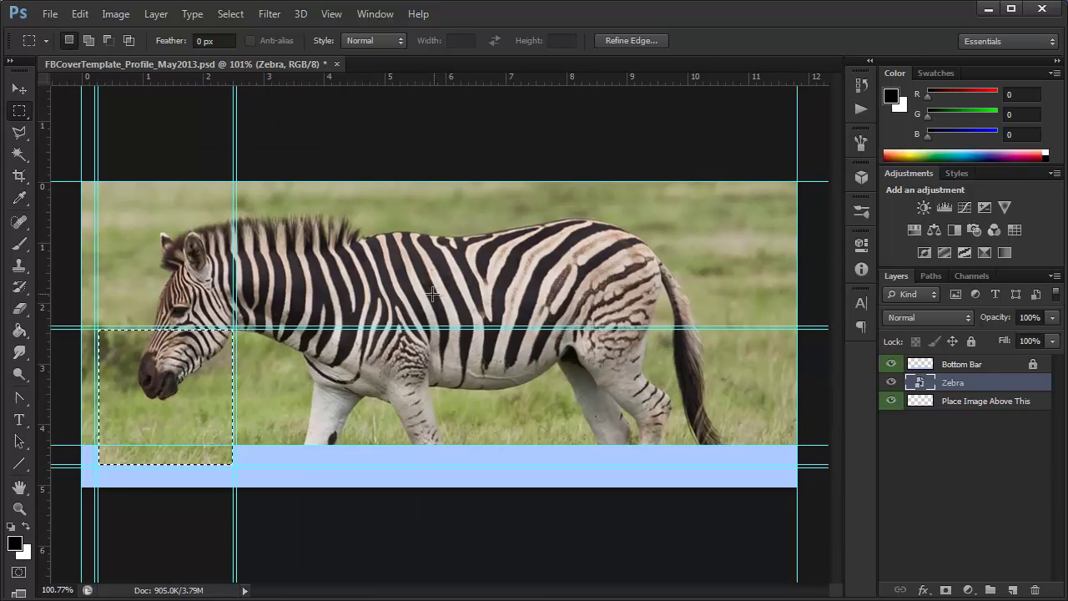
Copy Merged the zebra-head selection and create a 180 × 180 px ProfilePic document.
click(80, 13)
click(126, 115)
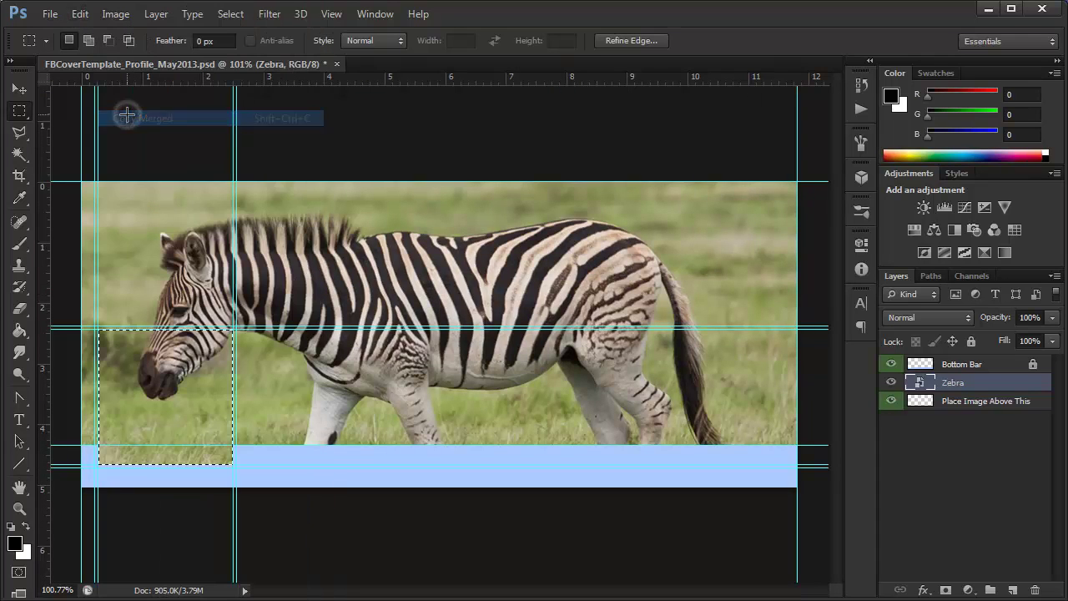
click(52, 14)
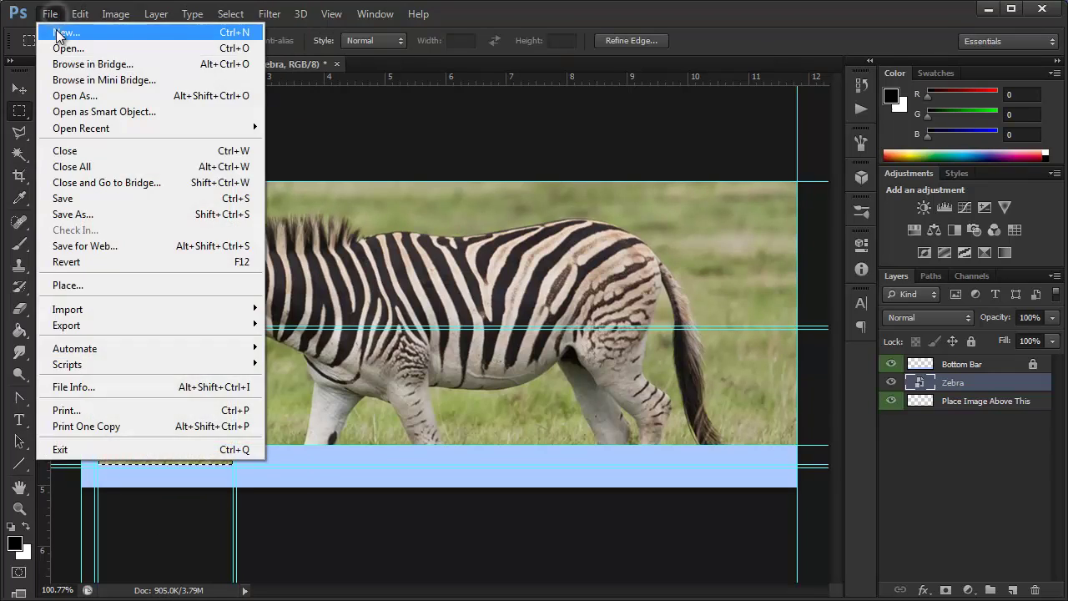
click(58, 26)
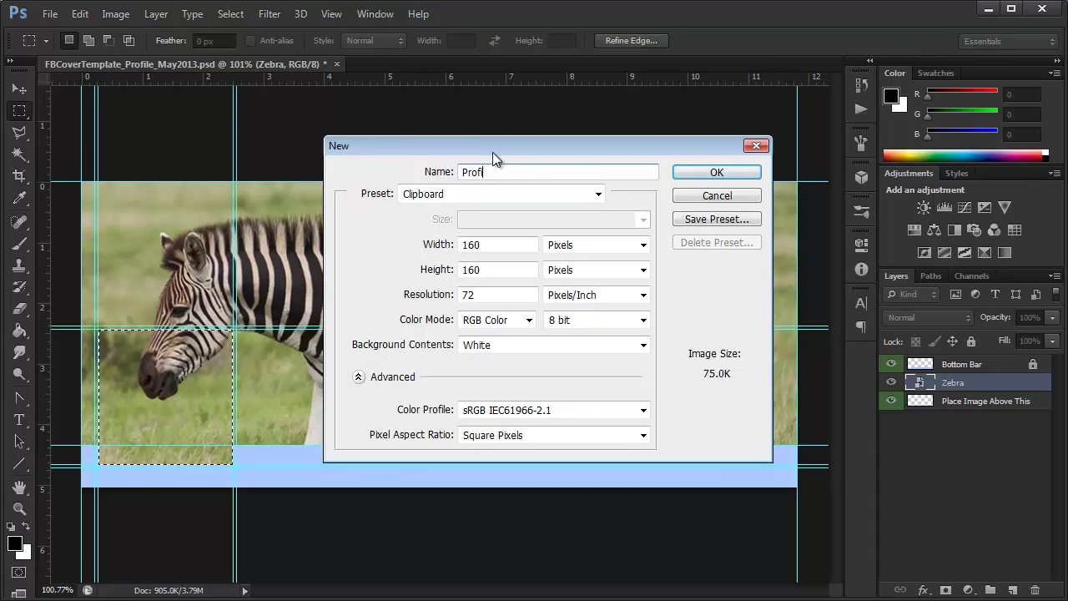
double_click(495, 249)
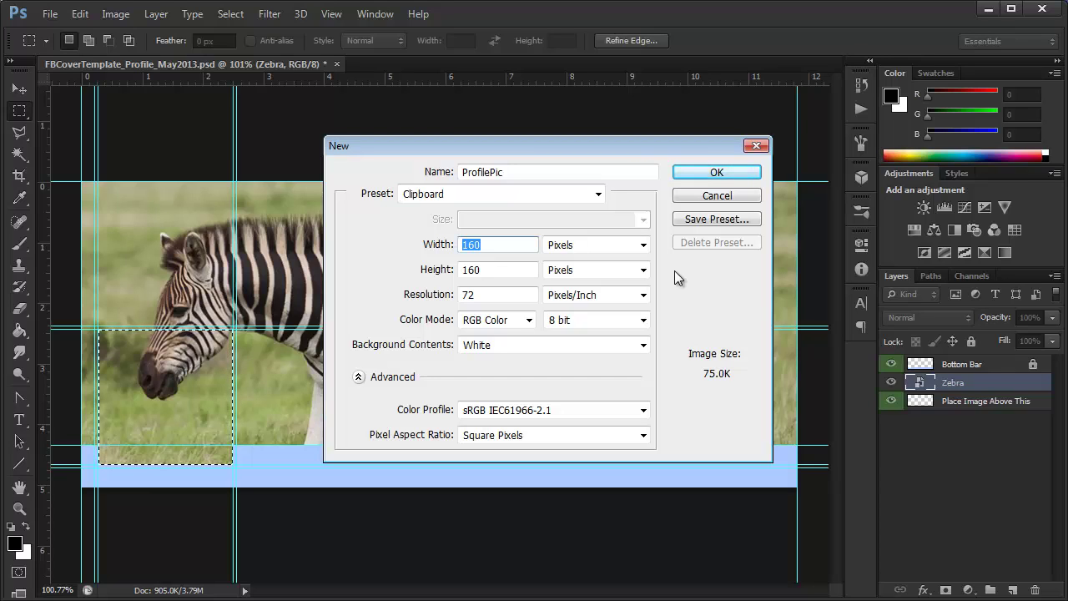
text(180)
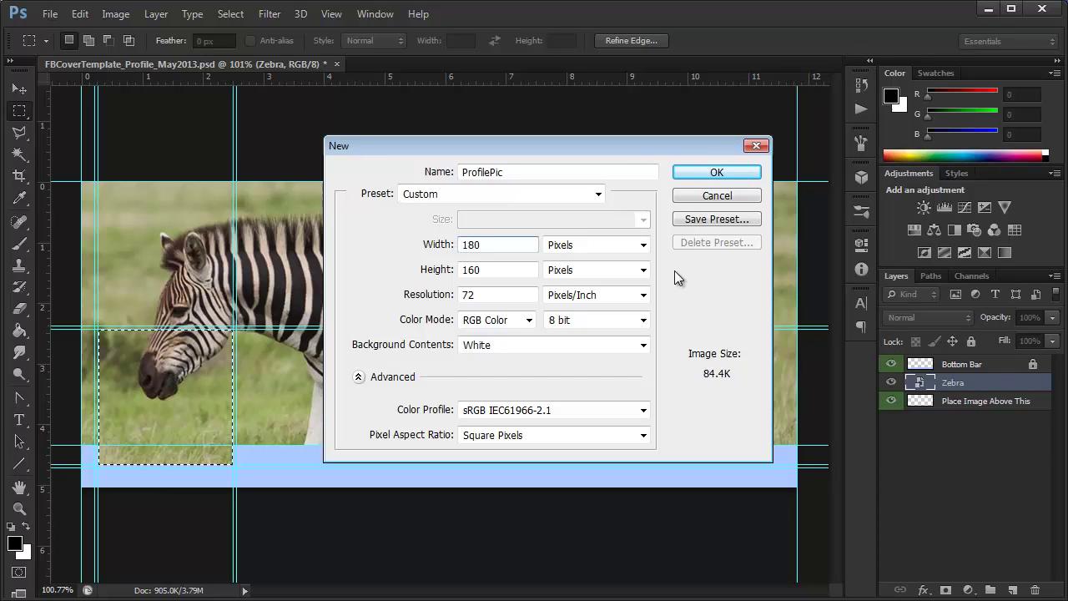
key(Tab)
key(Tab)
text(180)
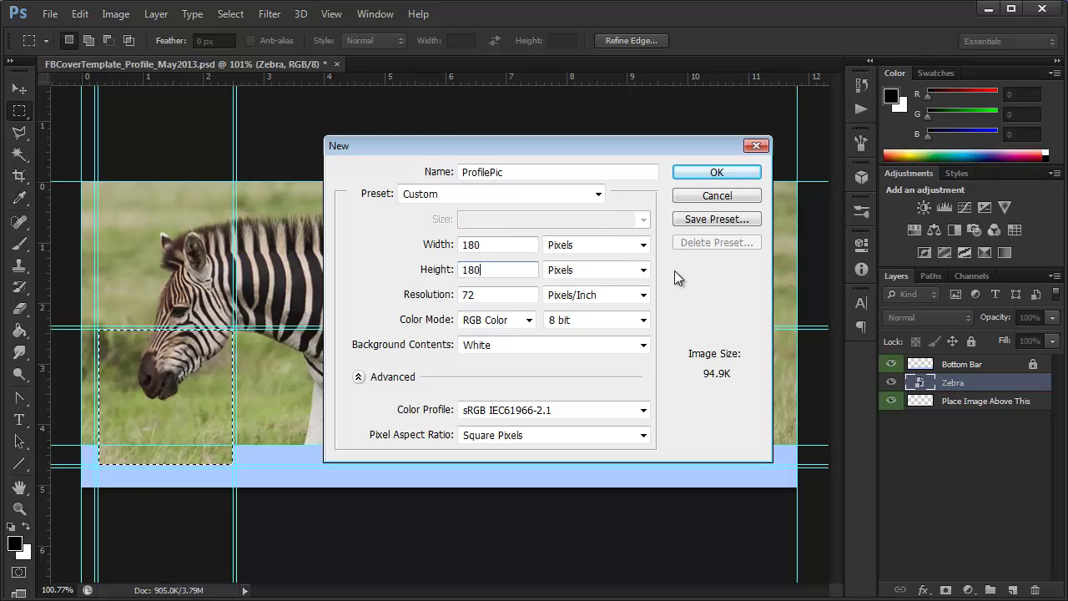
click(706, 172)
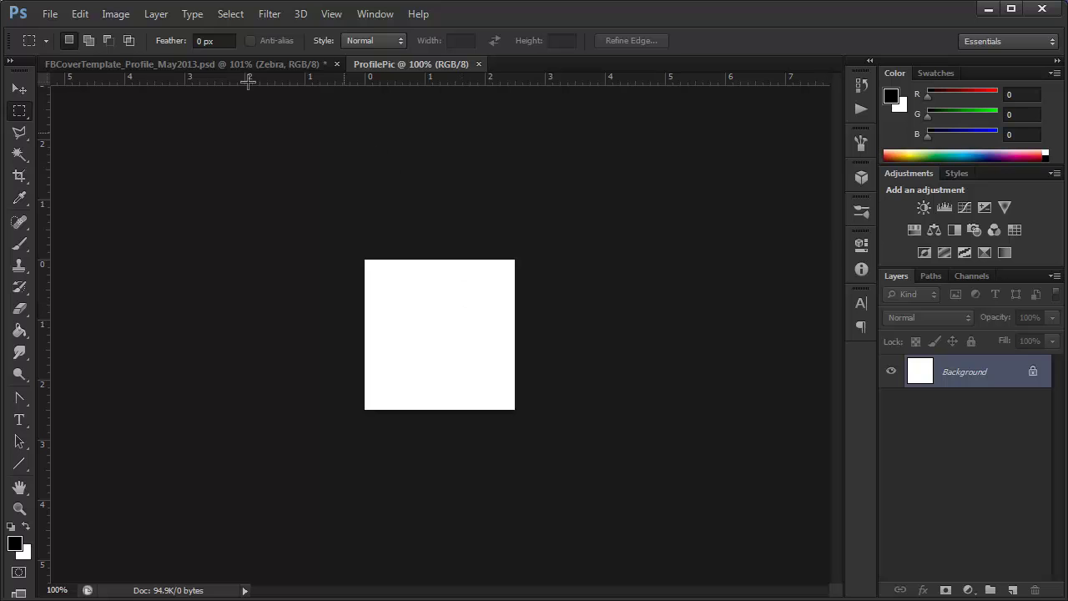
Paste the zebra crop into ProfilePic and shift it up and left within the canvas.
click(80, 15)
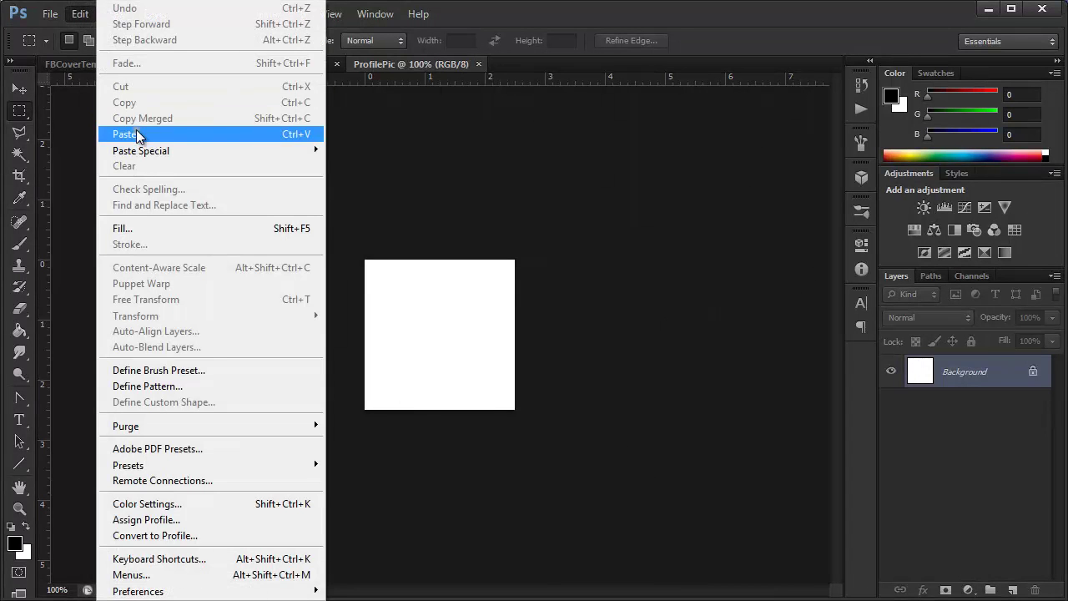
click(138, 135)
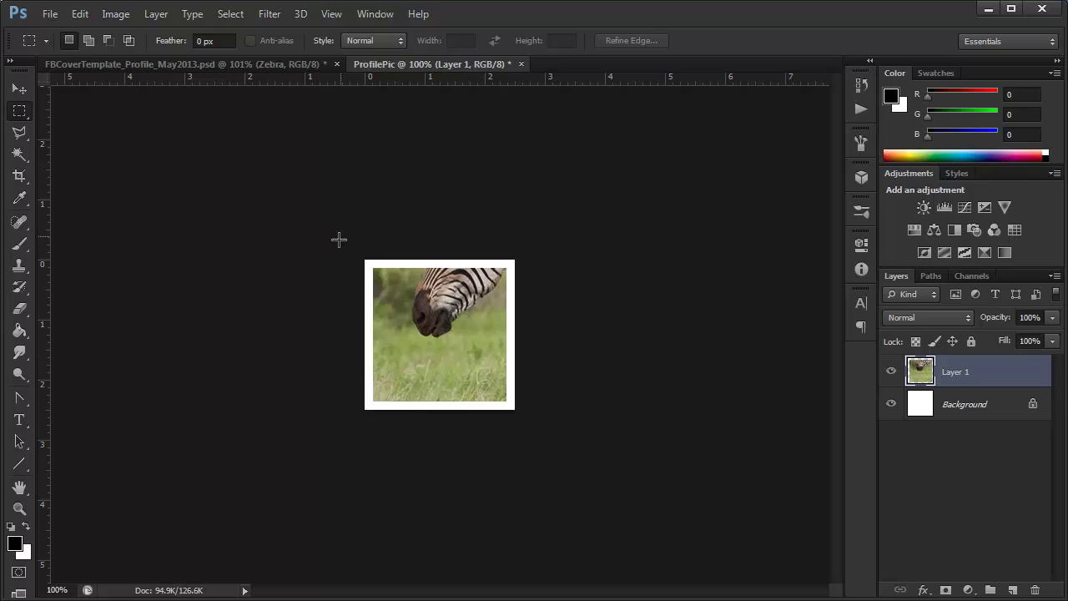
key(v)
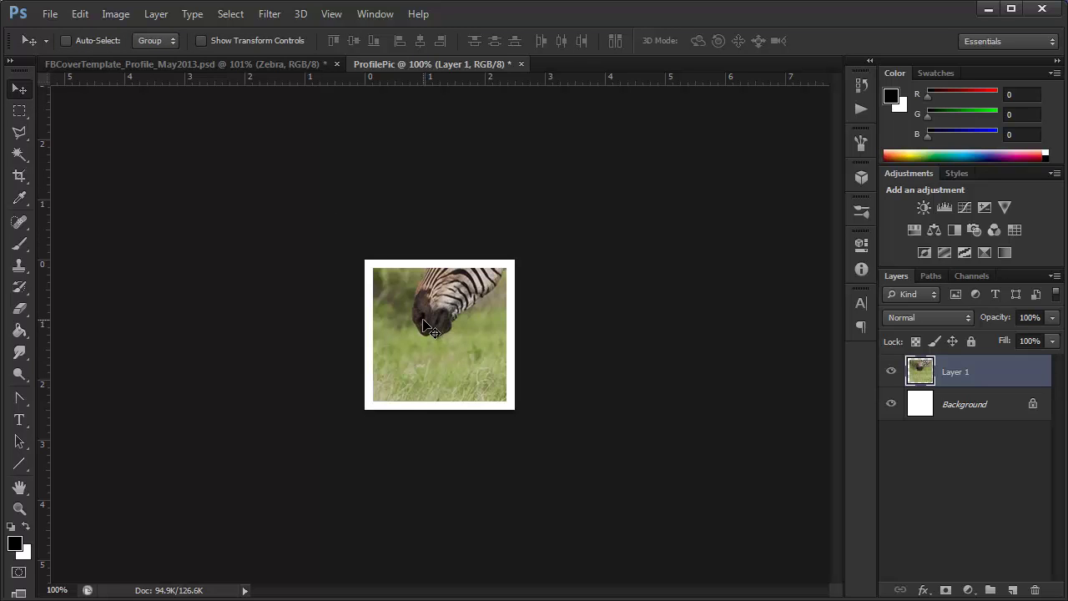
drag(423, 321, 416, 311)
scroll(368, 238, up, 5)
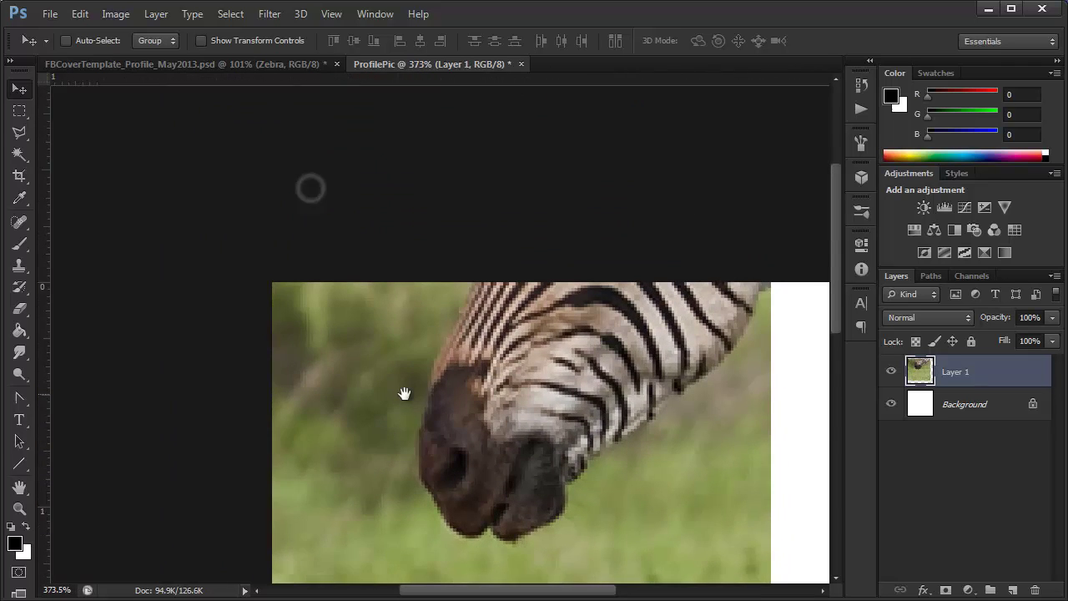
mouse_move(404, 394)
mouse_down()
mouse_move(406, 381)
mouse_move(389, 383)
mouse_up()
scroll(586, 462, down, 2)
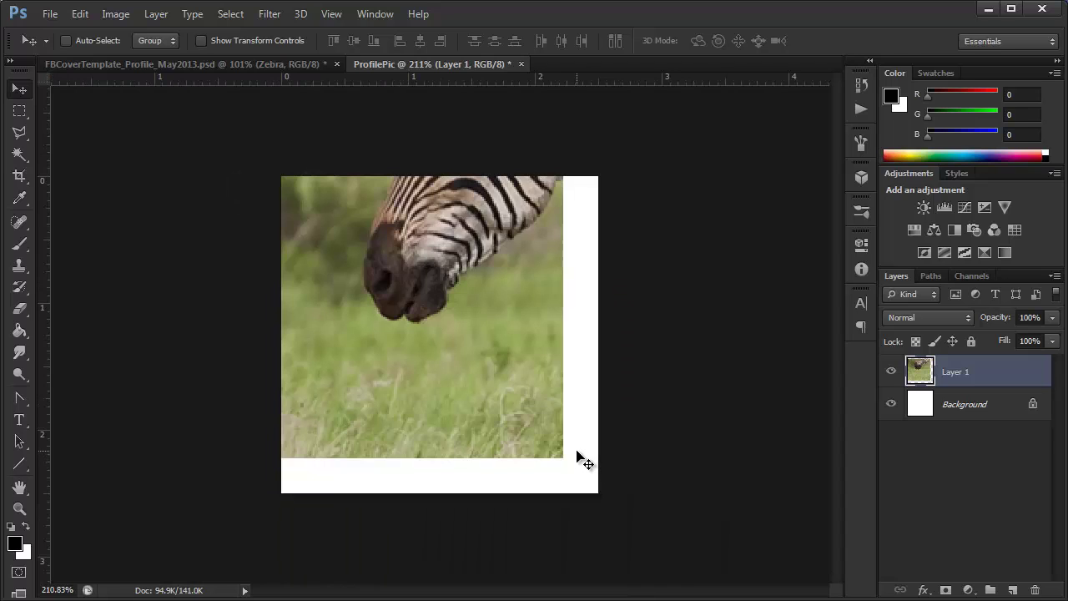
With snapping enabled, scale the zebra crop to 112.50% so it fills the square canvas.
key(ctrl+t)
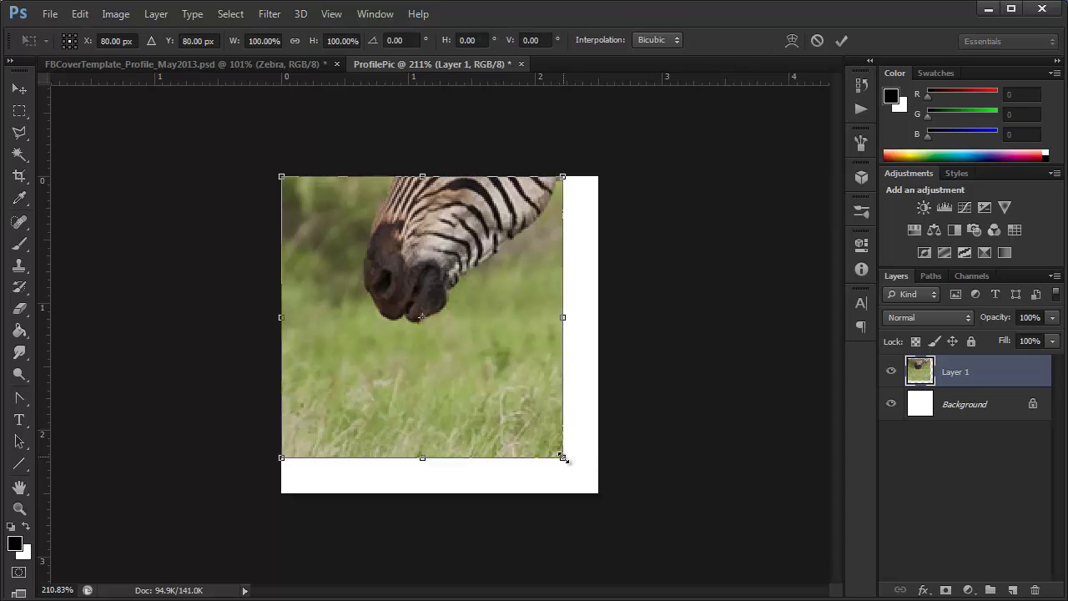
mouse_move(563, 457)
mouse_down()
mouse_move(591, 493)
mouse_move(618, 495)
mouse_move(611, 487)
mouse_move(603, 499)
mouse_move(600, 369)
mouse_move(577, 484)
mouse_move(609, 501)
mouse_move(575, 465)
mouse_up()
key(ctrl+z)
click(332, 14)
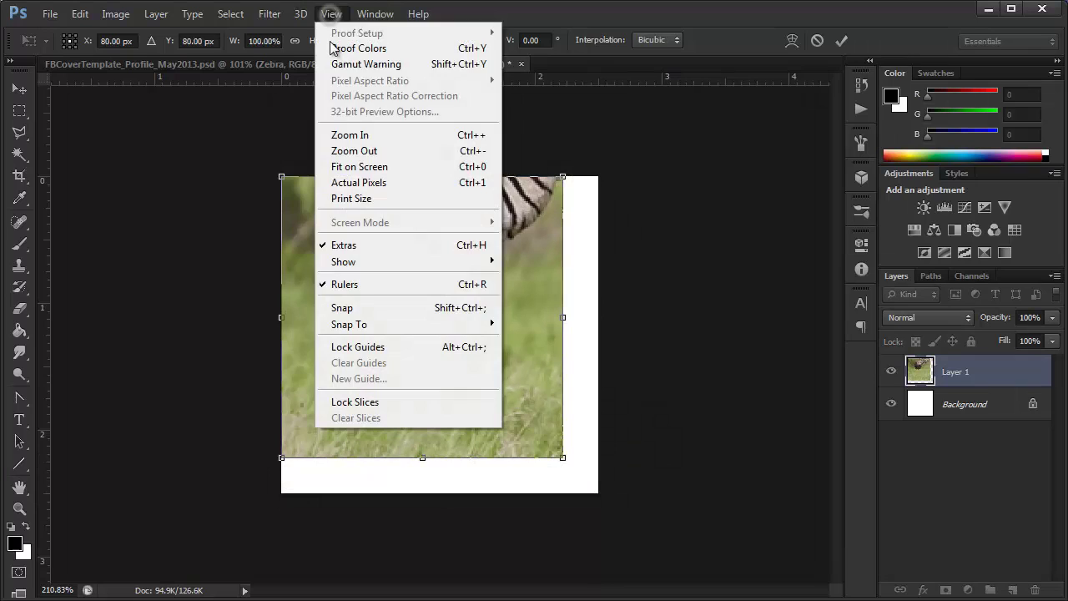
click(334, 306)
drag(551, 465, 593, 491)
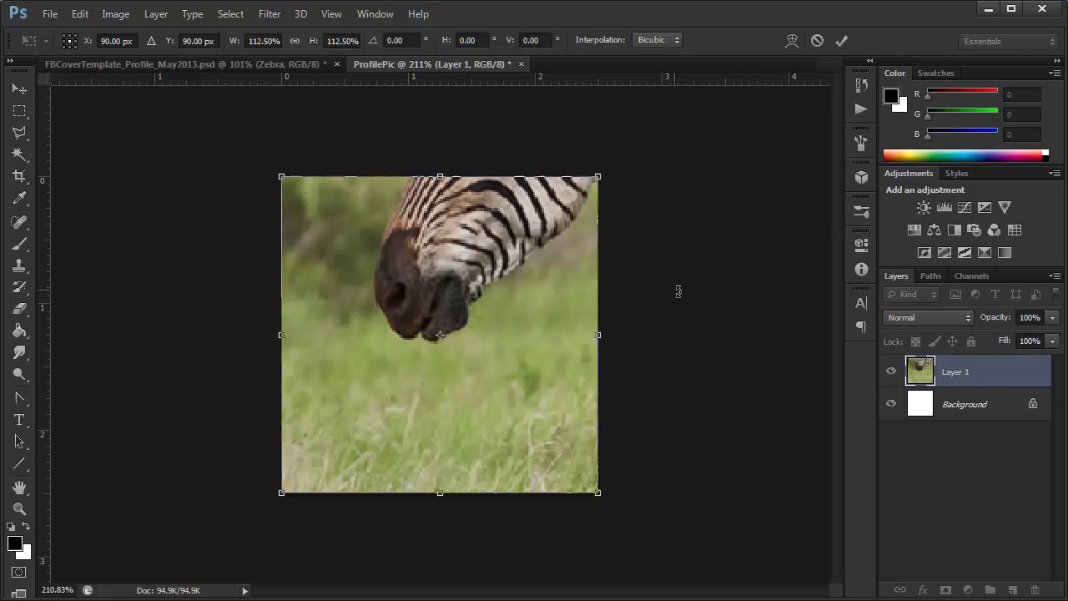
Commit the 112.50% enlargement and view ProfilePic at 100% actual size.
key(Return)
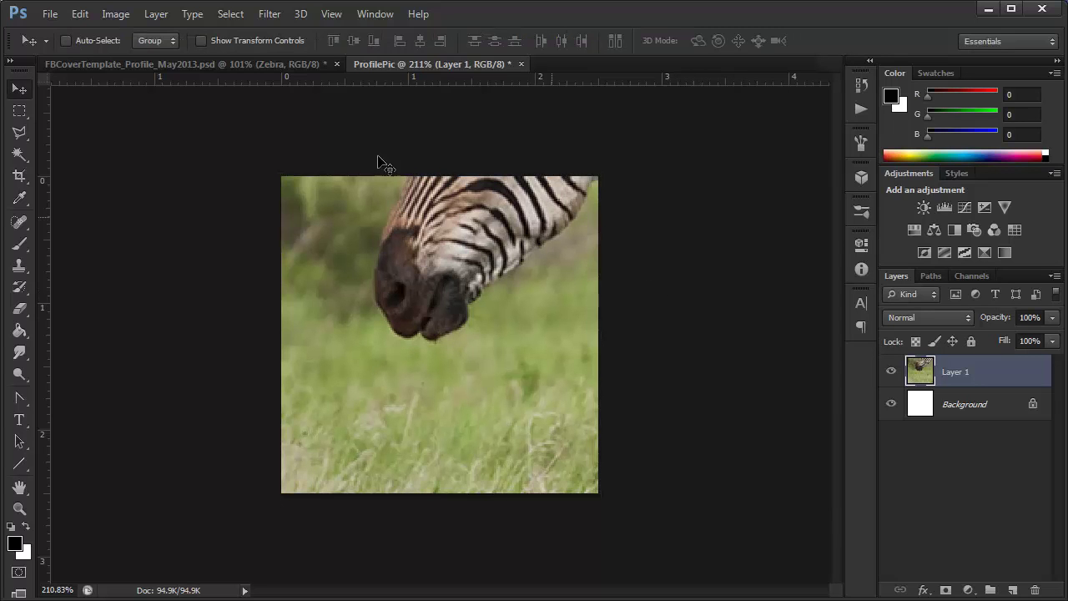
scroll(414, 365, down, 3)
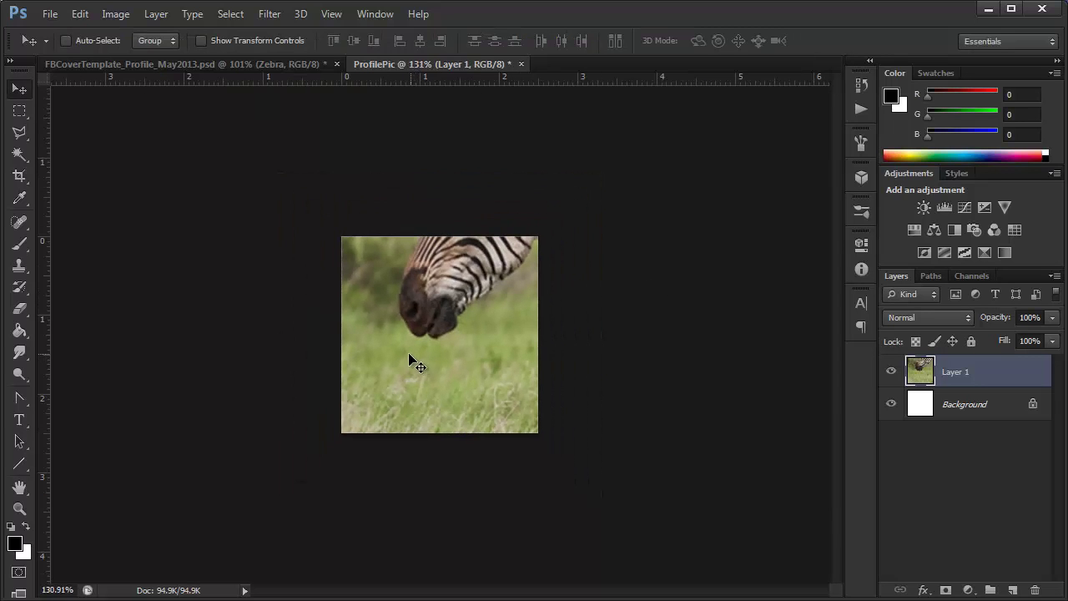
double_click(17, 509)
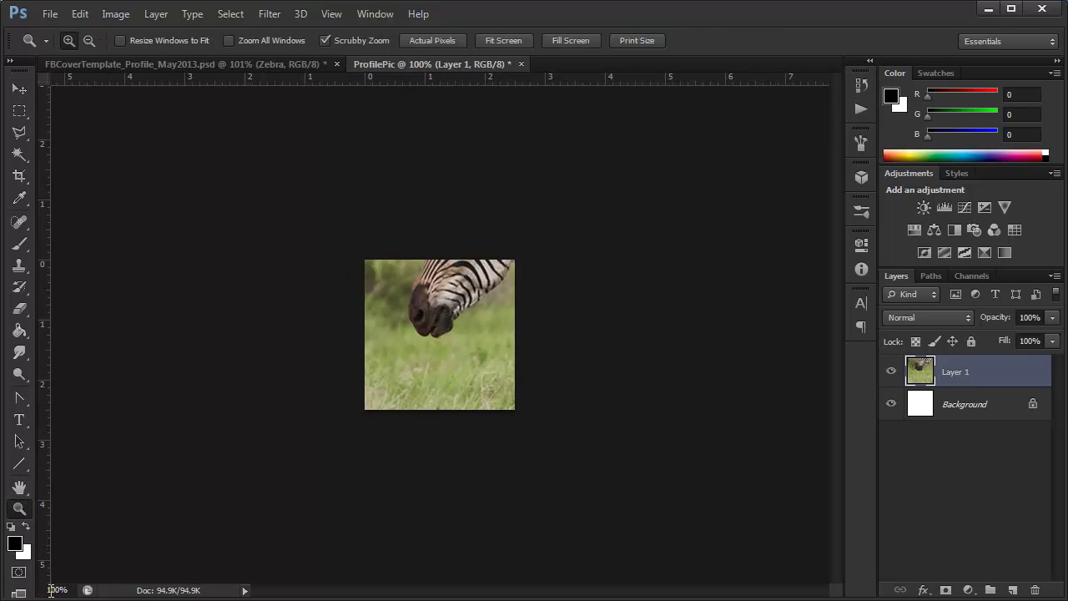
Save a copy as ProfilePic.jpg in the Fan Page Update folder at JPEG quality 12 (Maximum).
click(50, 14)
click(79, 216)
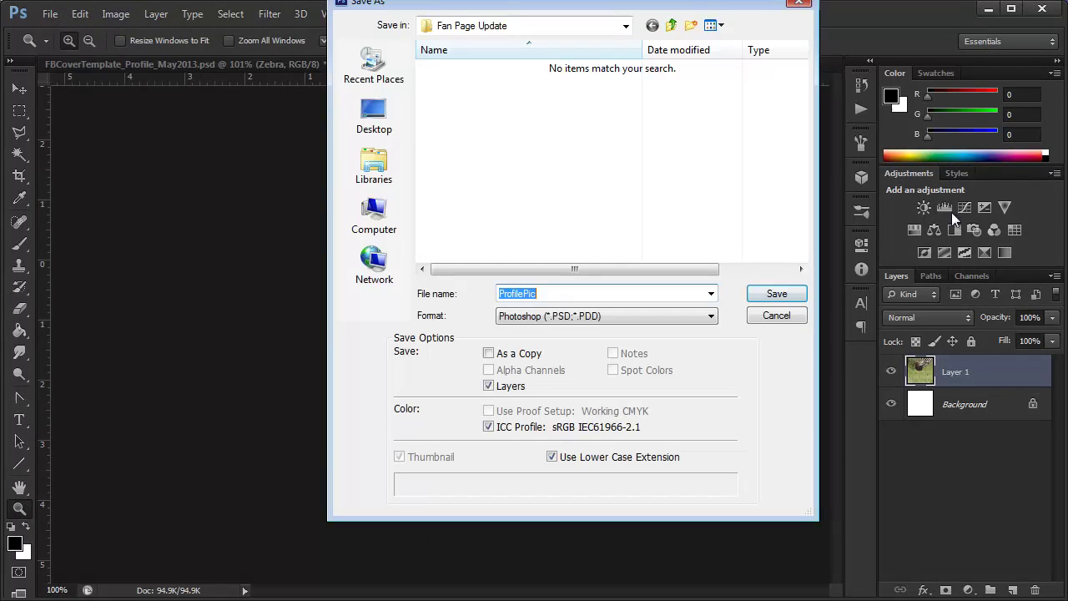
drag(484, 3, 436, 33)
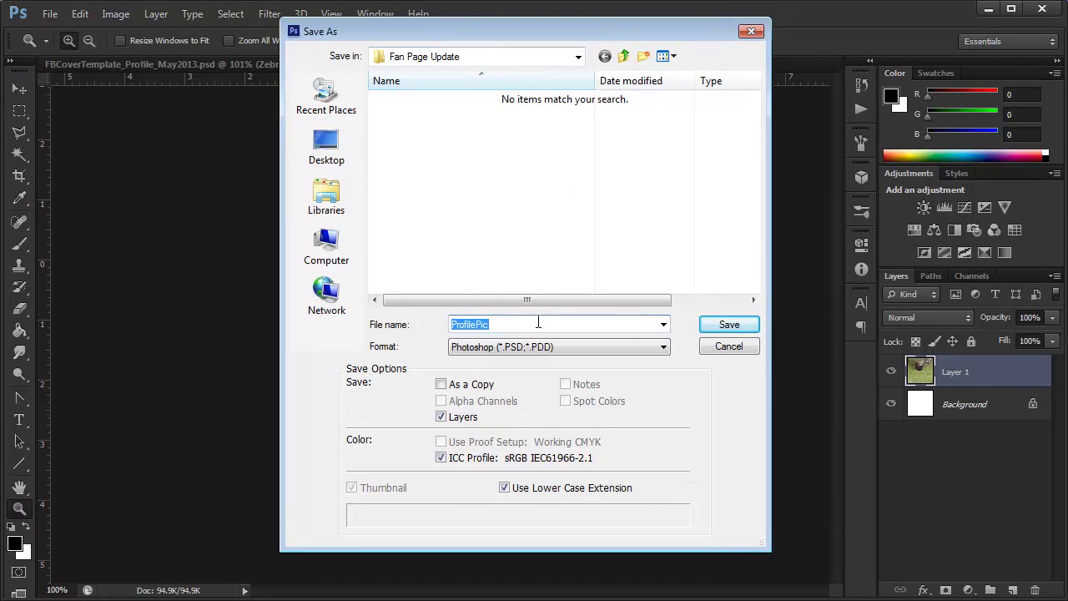
click(503, 347)
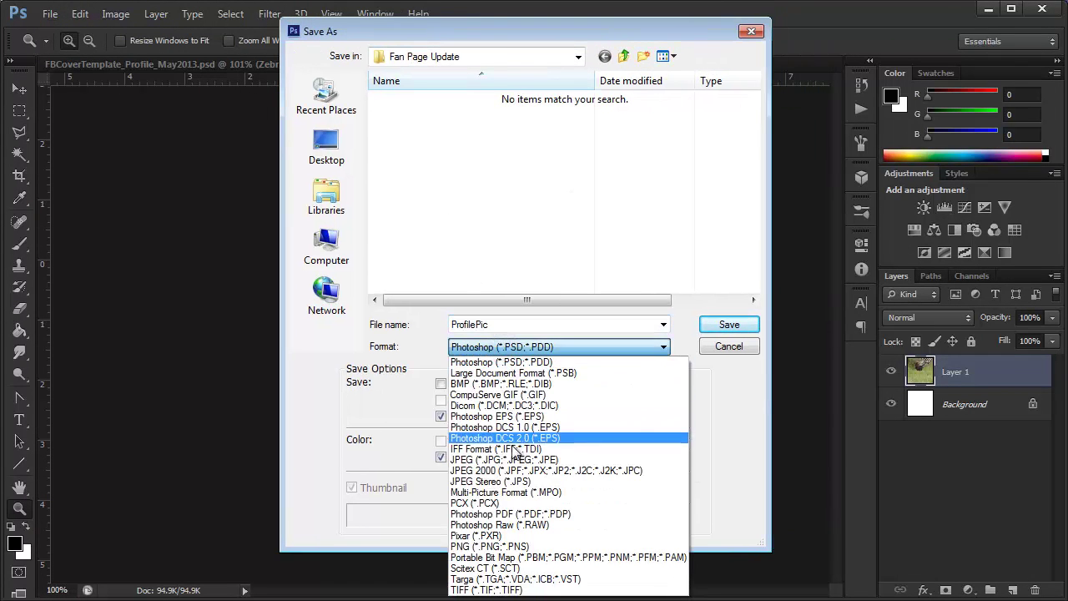
click(518, 464)
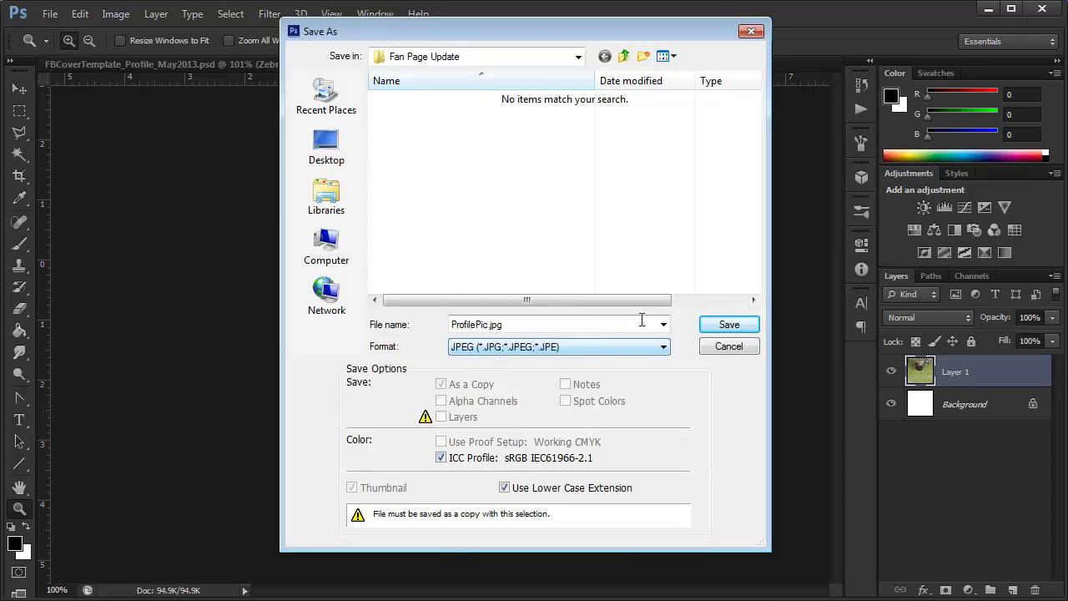
click(729, 330)
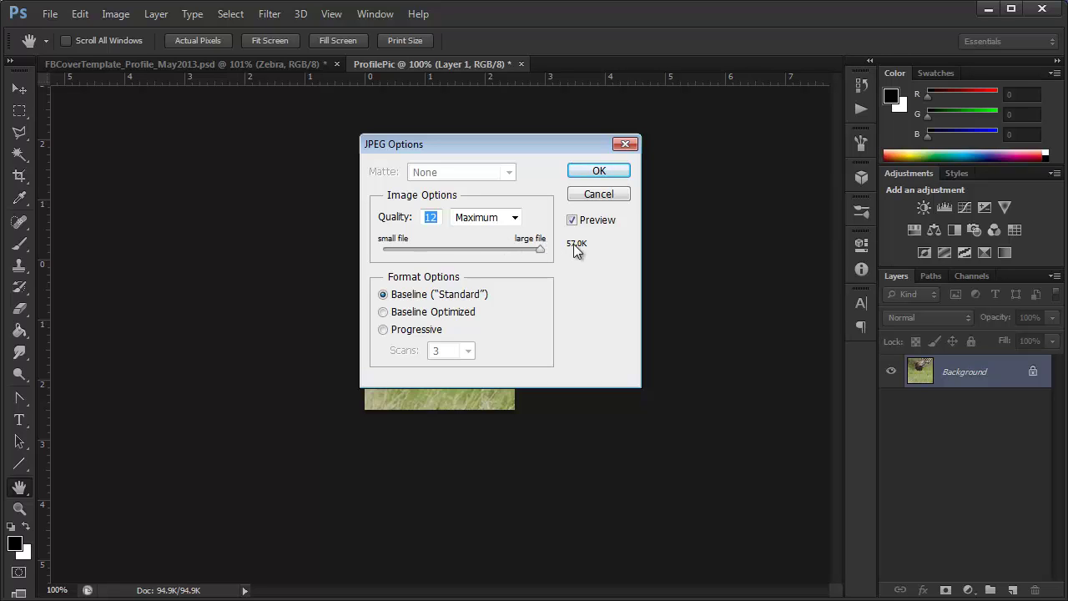
click(584, 174)
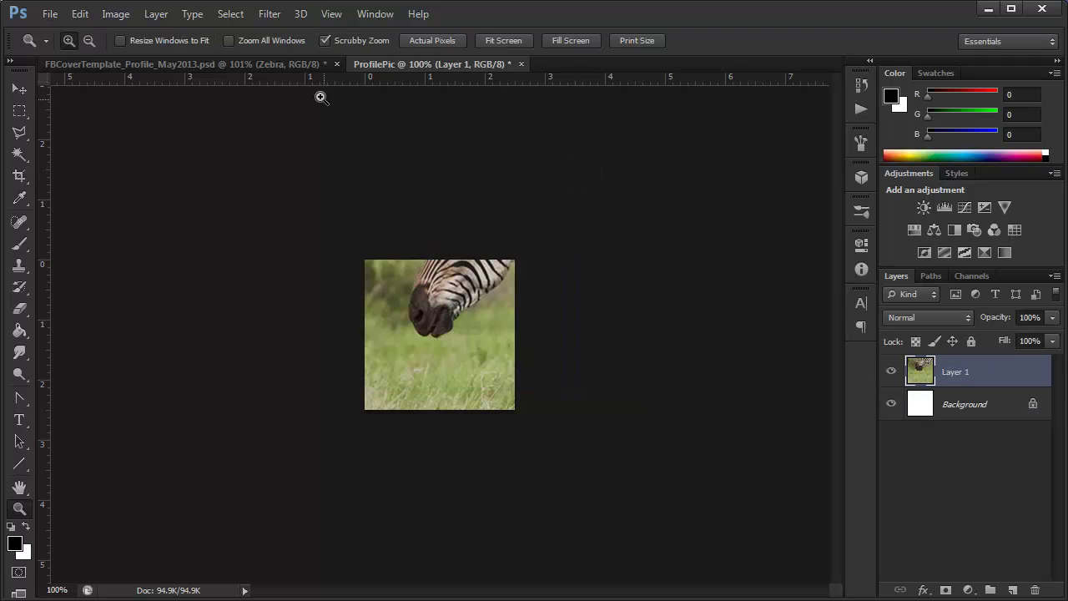
In FBCoverTemplate, with snapping on, marquee the 11.8 × 4.3 in zebra cover area.
click(219, 65)
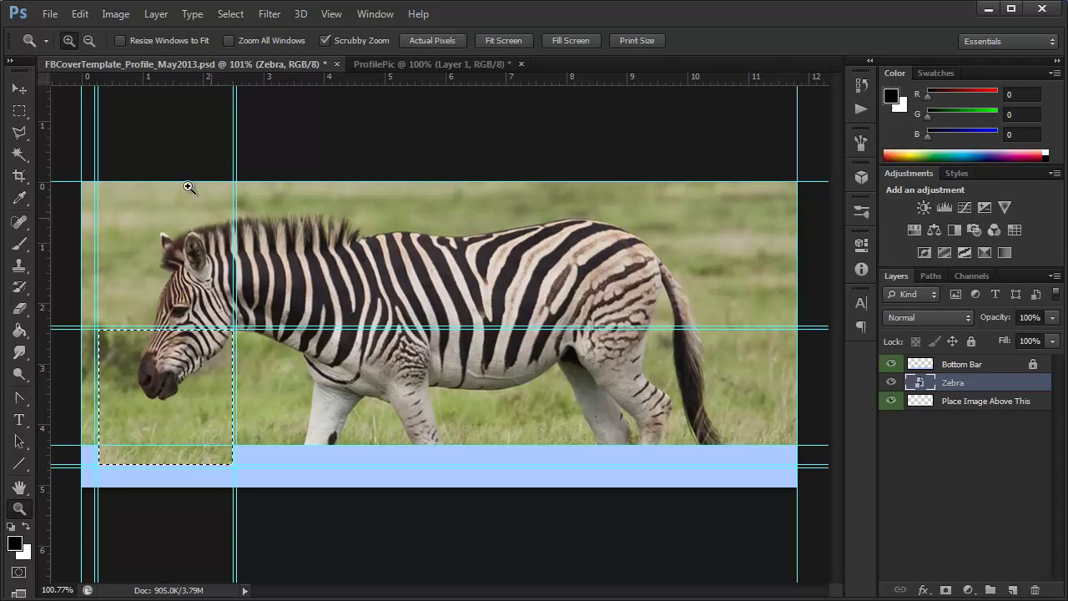
drag(20, 111, 800, 421)
click(341, 11)
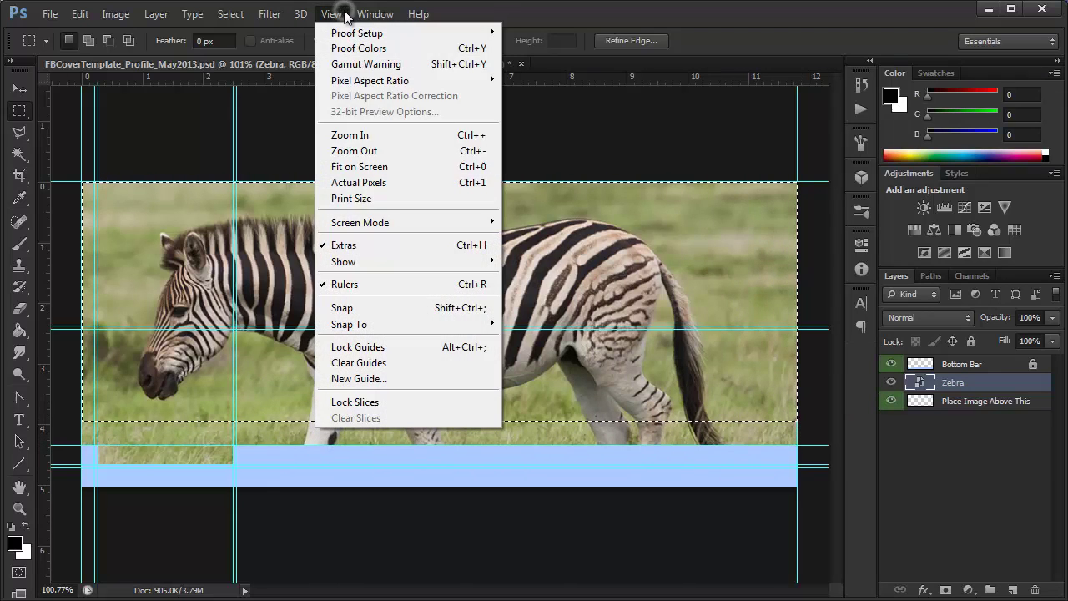
click(383, 308)
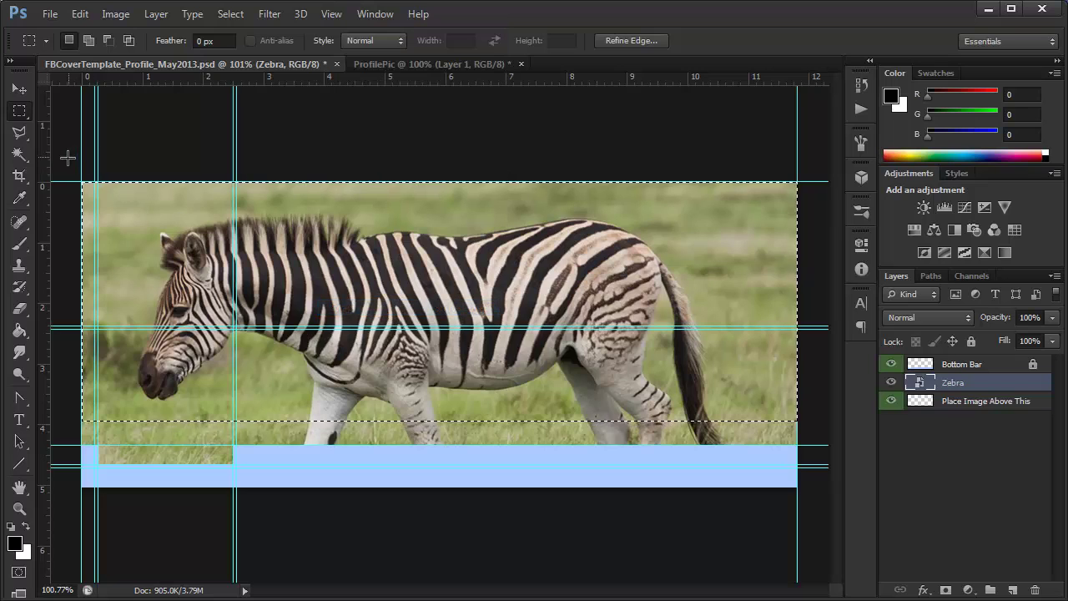
drag(81, 181, 815, 445)
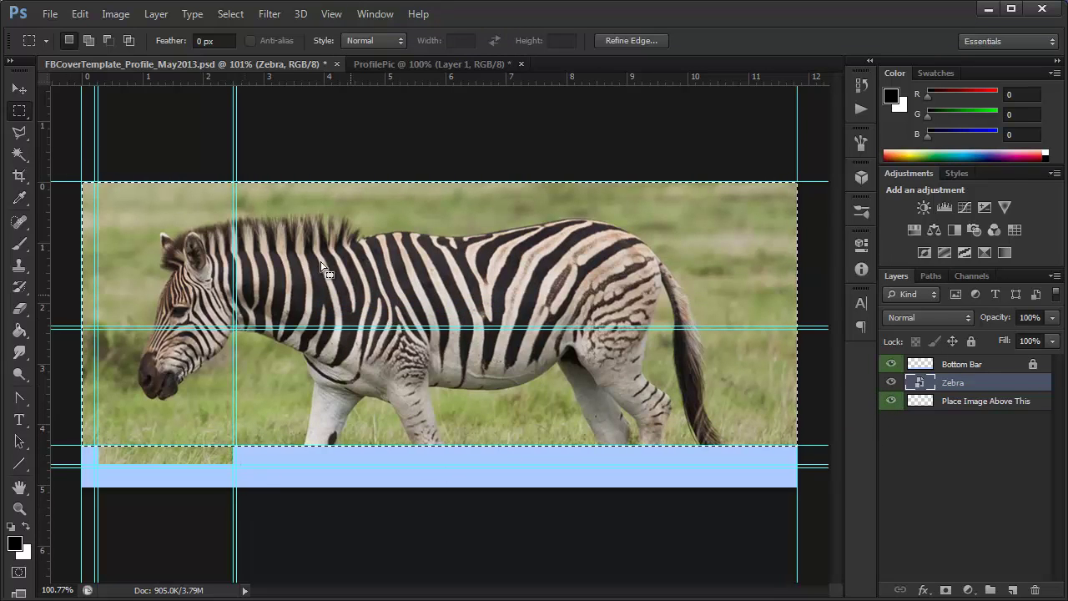
Copy Merged the cover selection and create a new 851 × 315 px document named CoverPhoto.
click(80, 13)
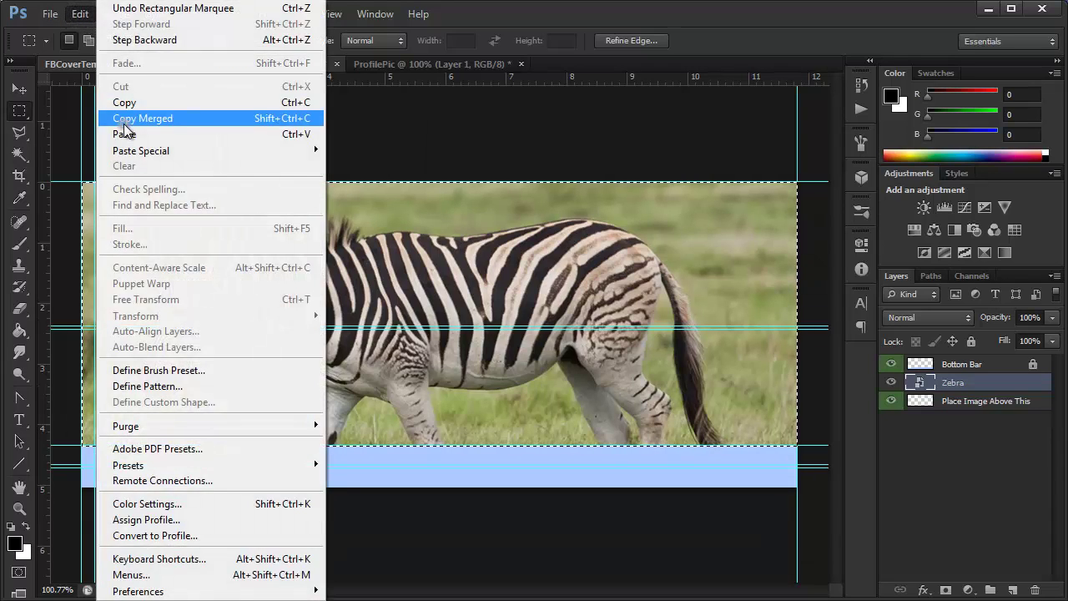
click(124, 119)
click(46, 13)
click(65, 30)
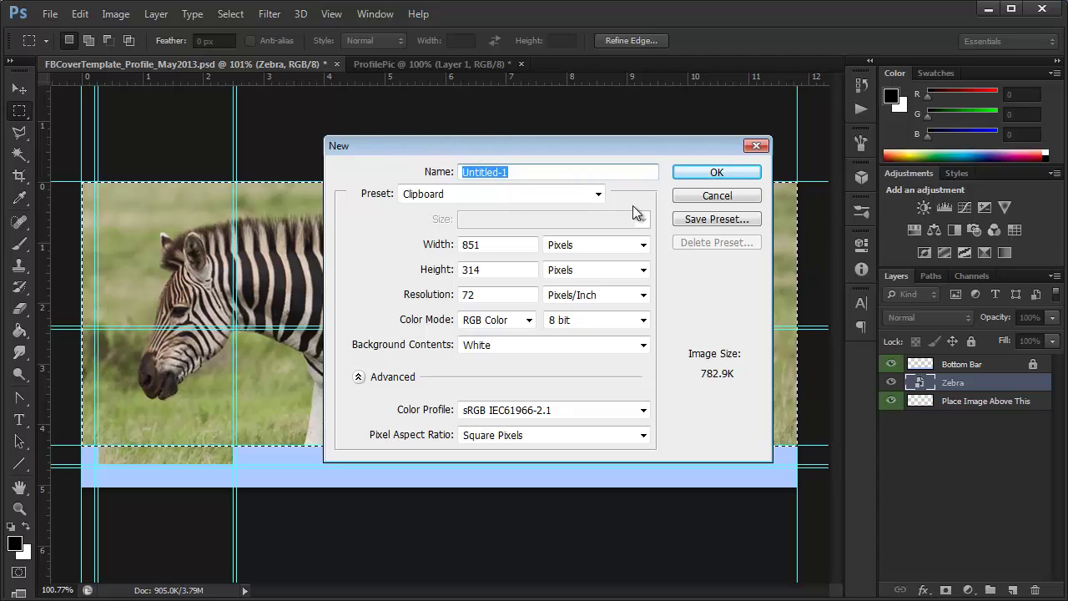
text(CoverPhoto)
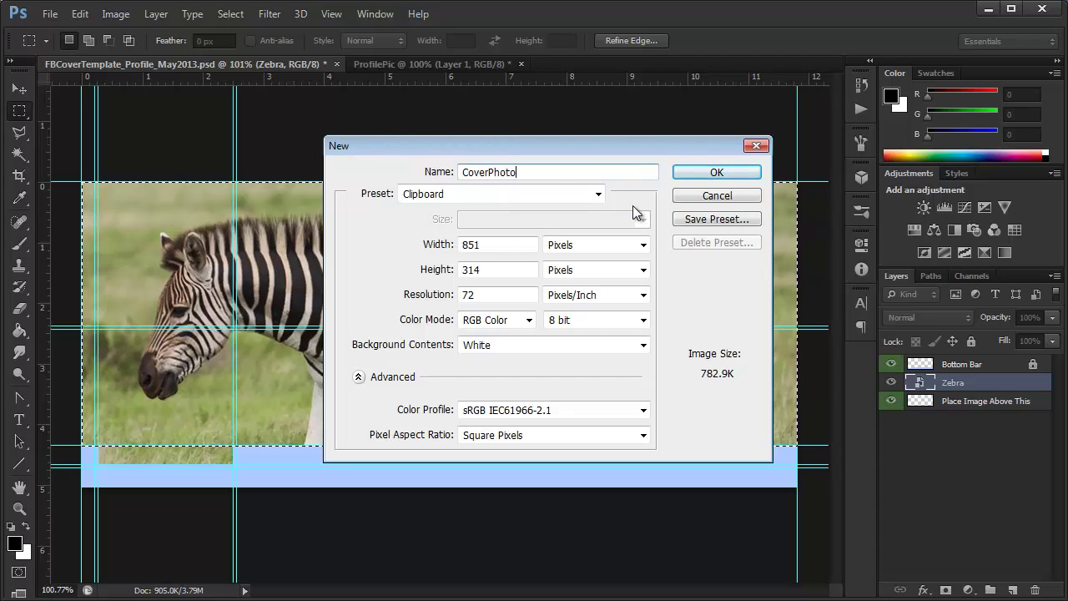
click(482, 269)
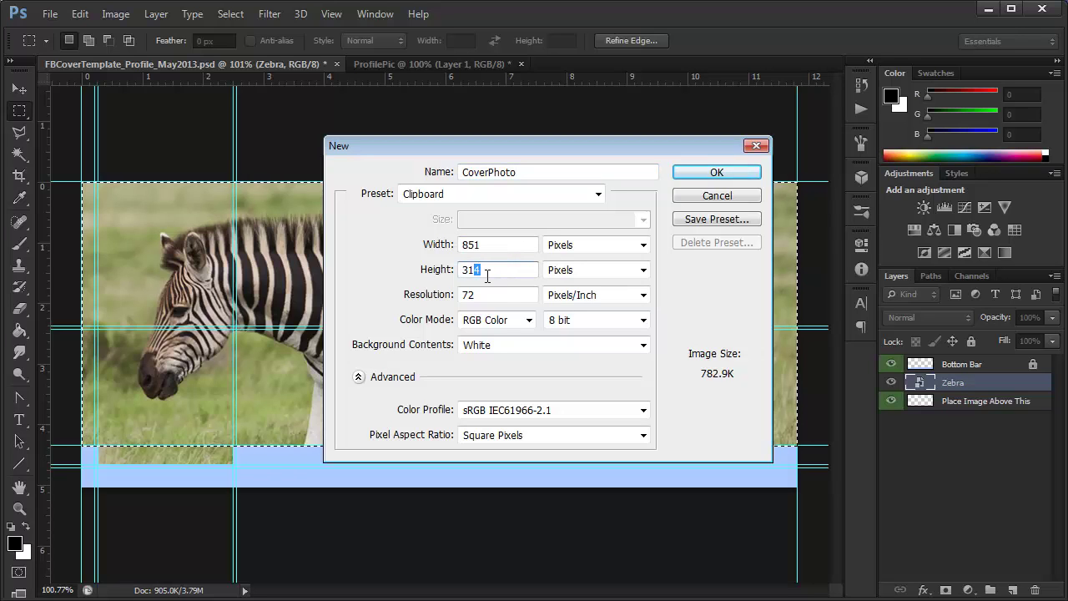
text(5)
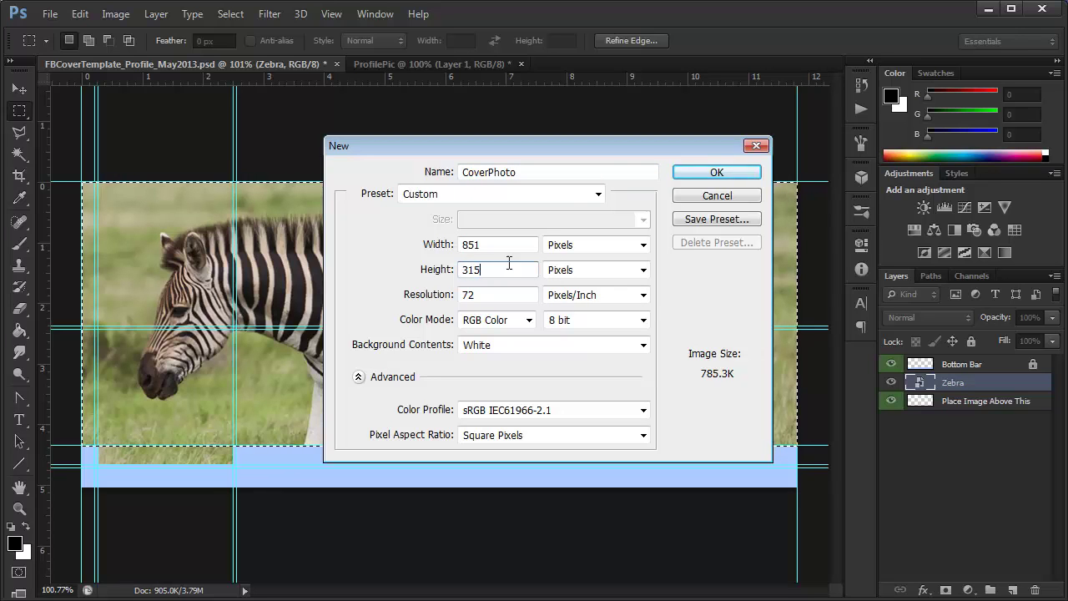
click(692, 172)
Paste the copied zebra cover area into the CoverPhoto document.
click(80, 15)
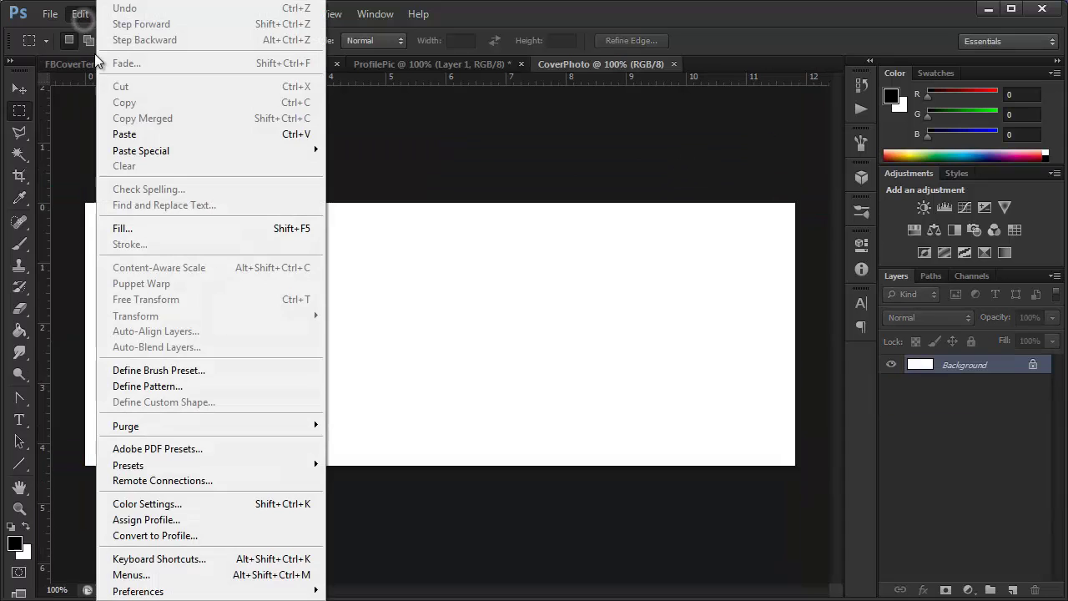
click(131, 133)
scroll(92, 191, up, 1)
scroll(92, 191, up, 5)
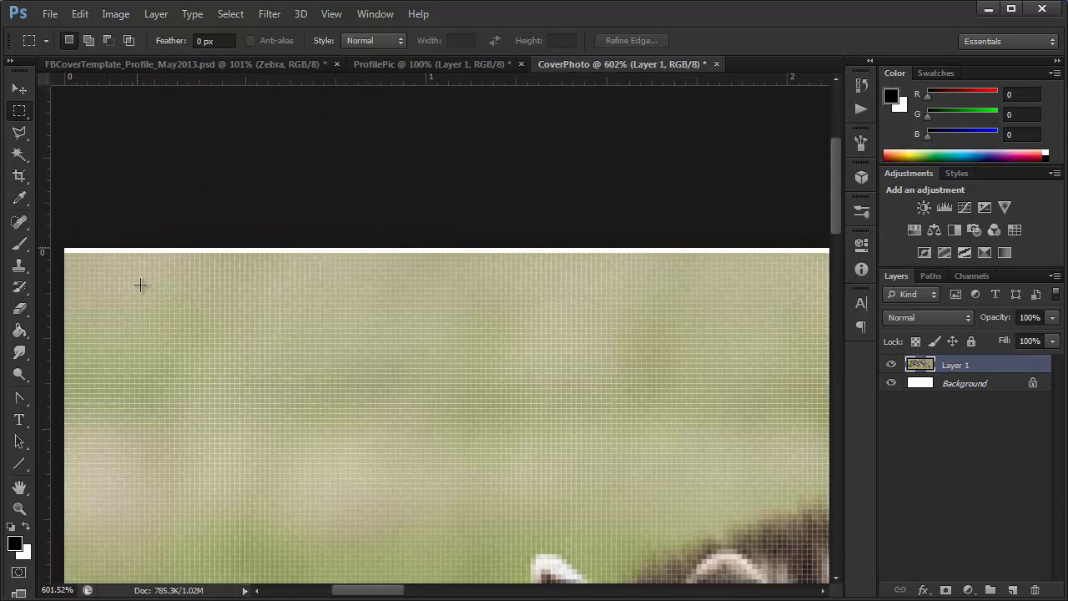
scroll(144, 247, down, 3)
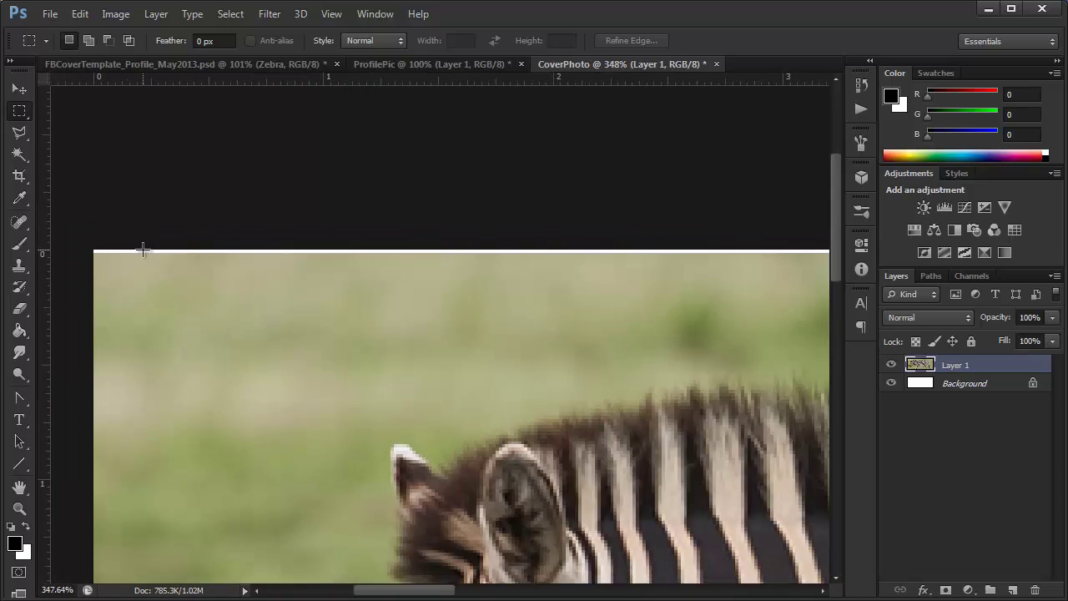
Stretch the zebra layer slightly taller at the top to fill the canvas and commit it.
click(19, 88)
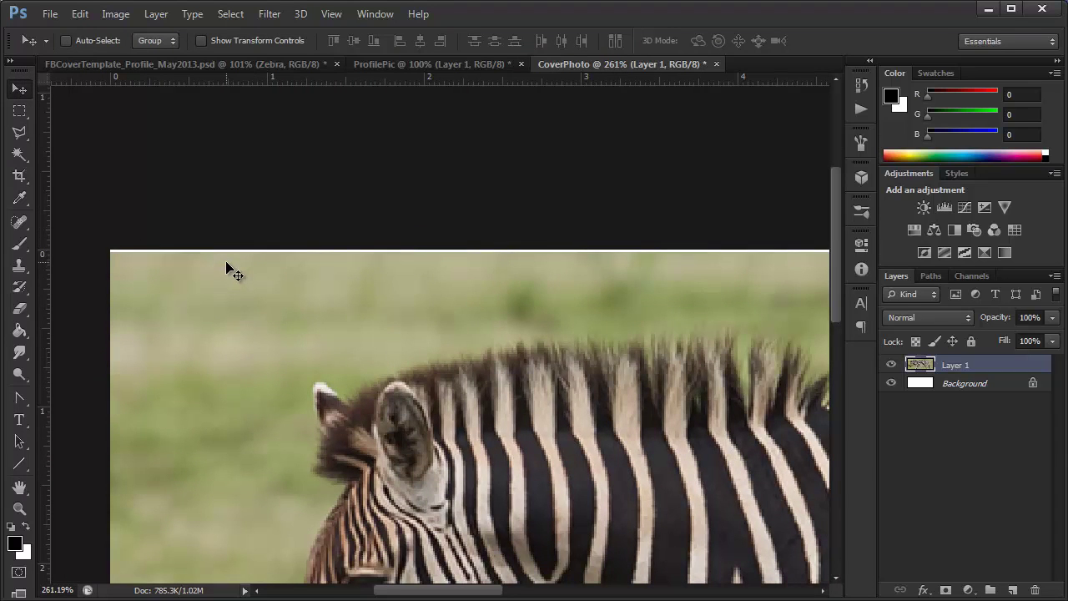
key(ctrl+t)
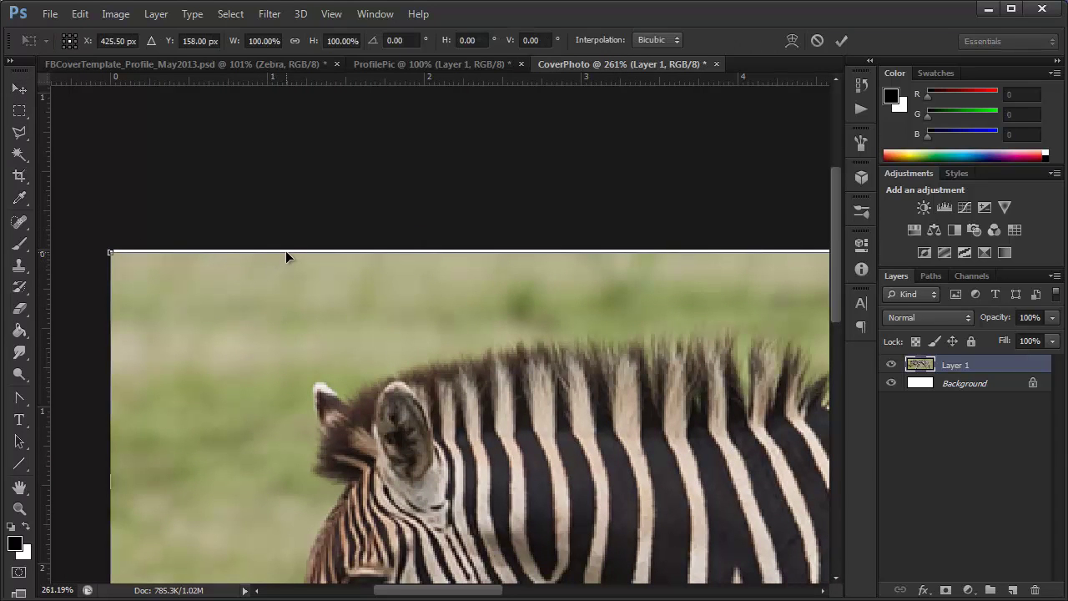
drag(289, 256, 290, 242)
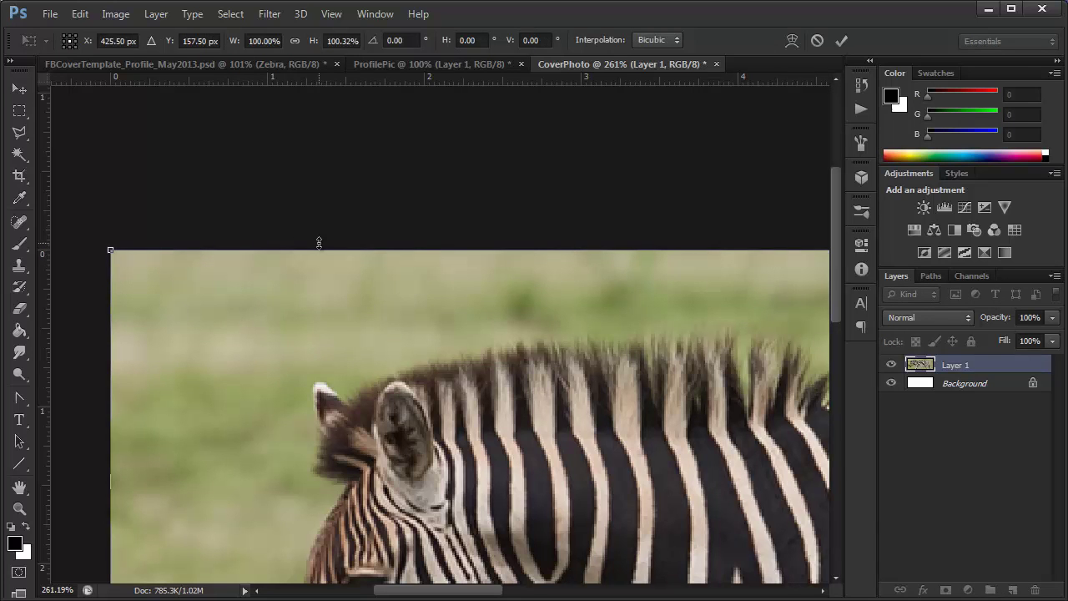
key(Return)
scroll(346, 309, down, 5)
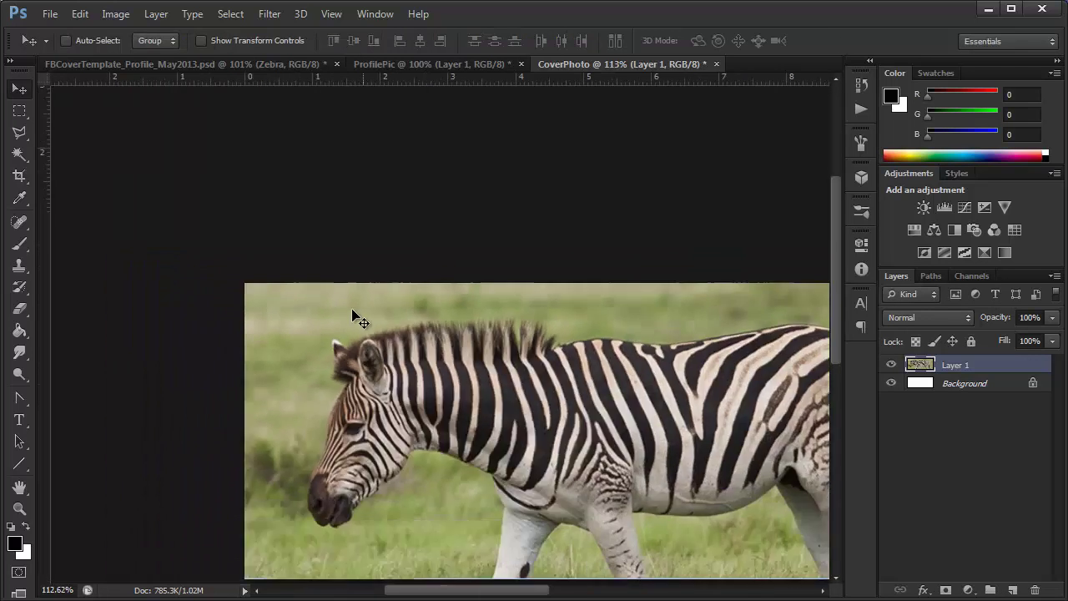
scroll(352, 317, up, 1)
Save the cover as CoverPhoto.jpg in Fan Page Update at JPEG quality 12 (Maximum).
click(50, 13)
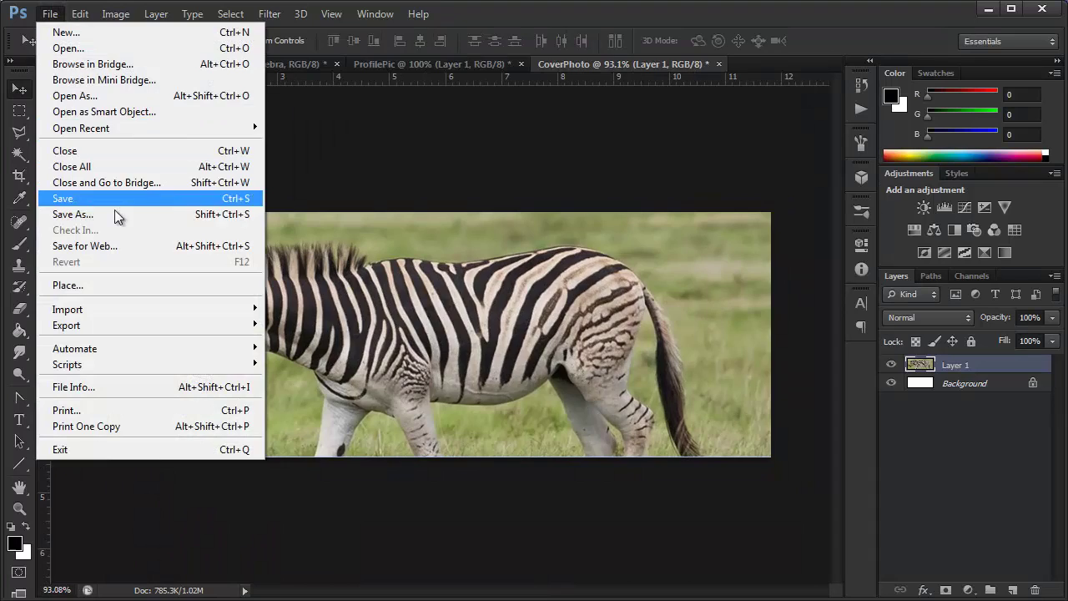
click(119, 214)
click(597, 346)
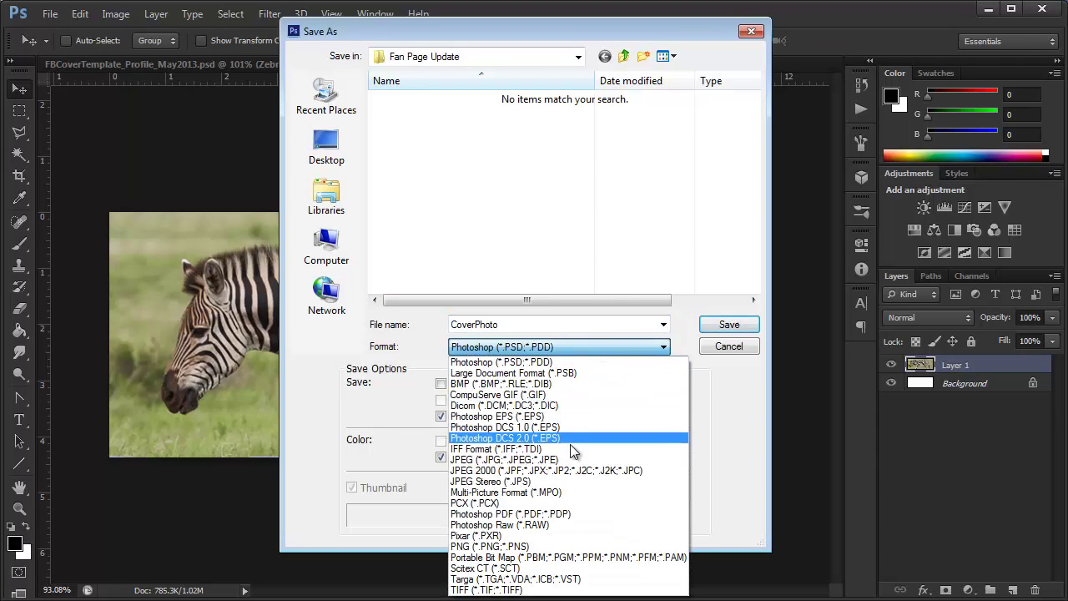
click(572, 459)
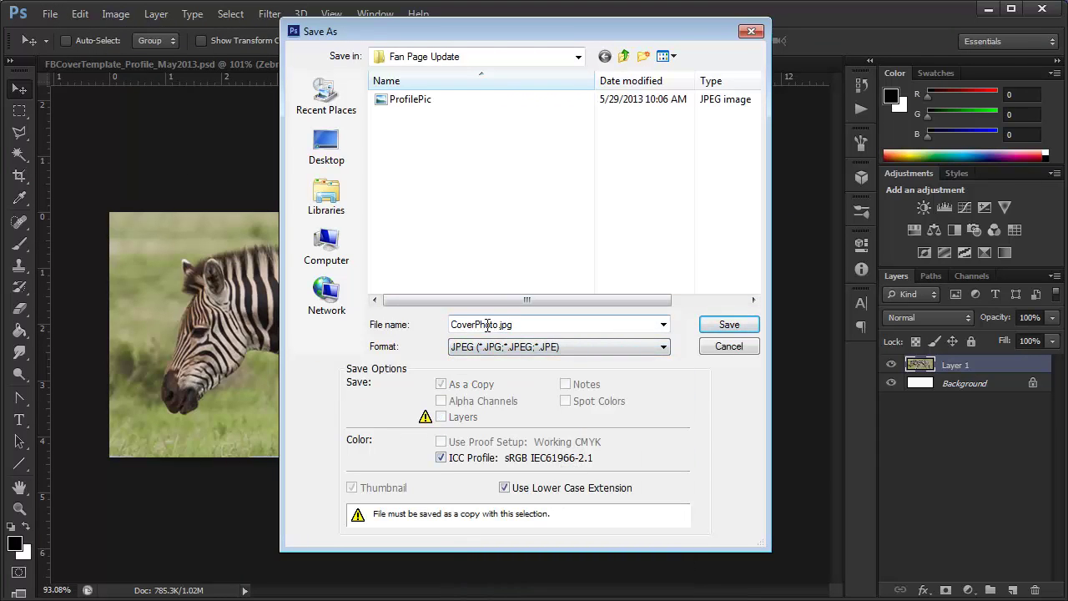
click(723, 324)
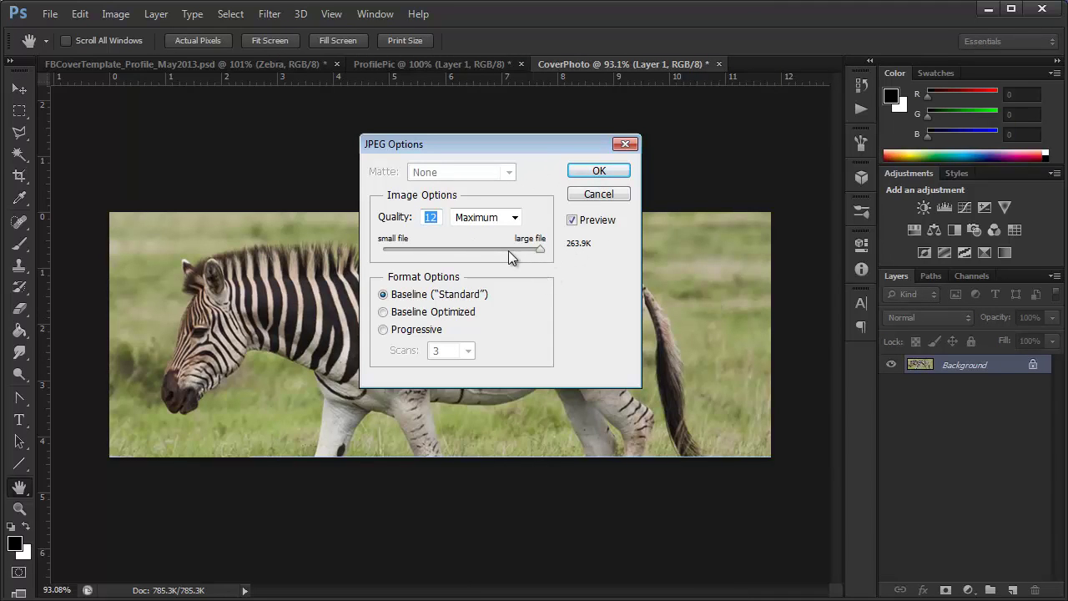
click(594, 171)
Upload CoverPhoto.jpg as the Facebook timeline cover photo and save the changes.
key(alt+Tab)
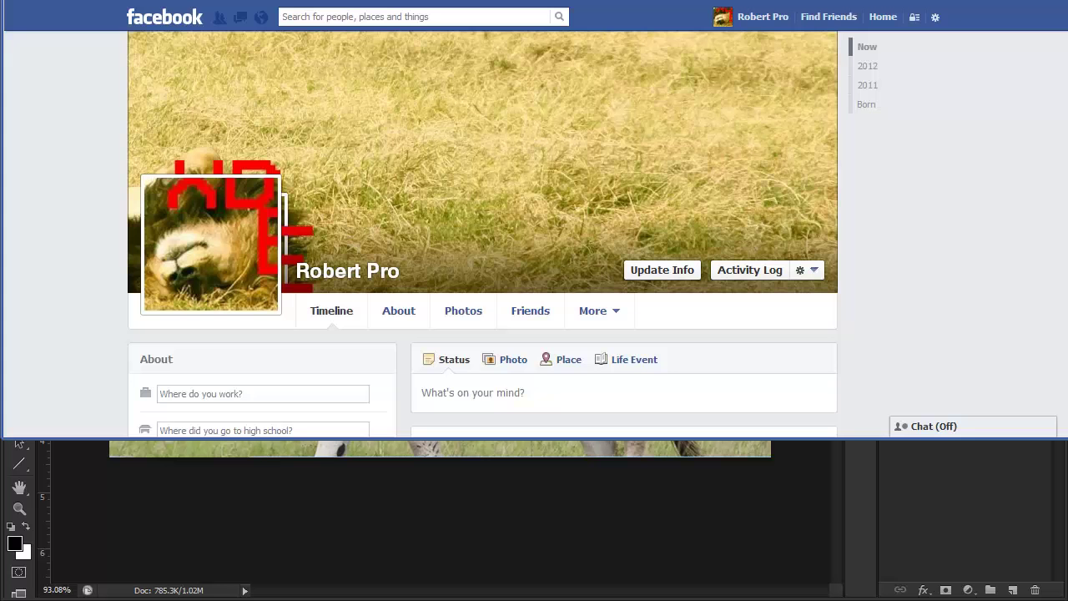
mouse_move(821, 143)
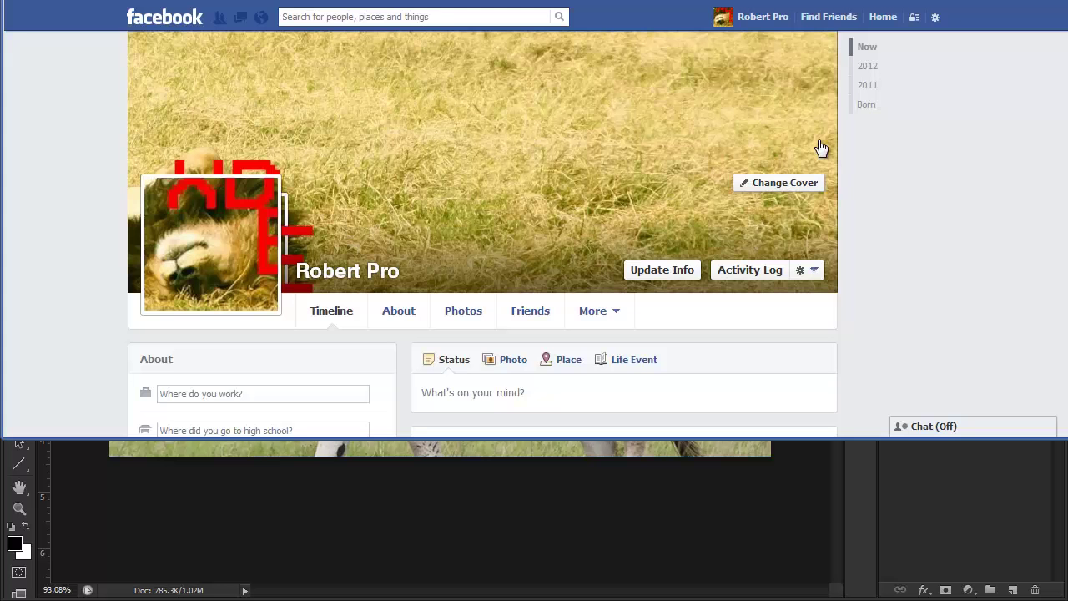
click(756, 185)
click(783, 244)
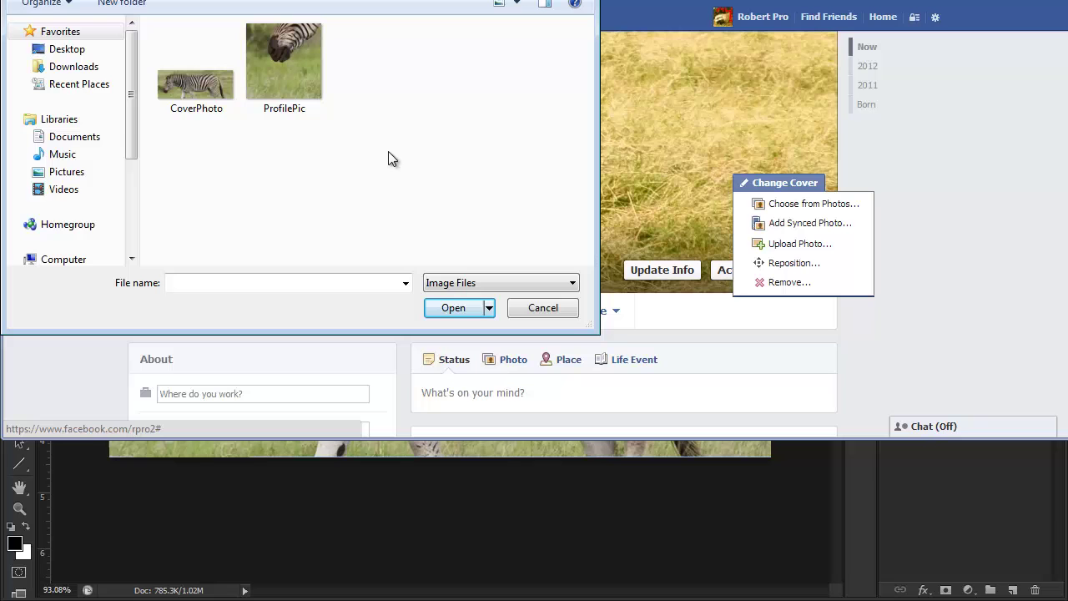
click(196, 86)
click(454, 307)
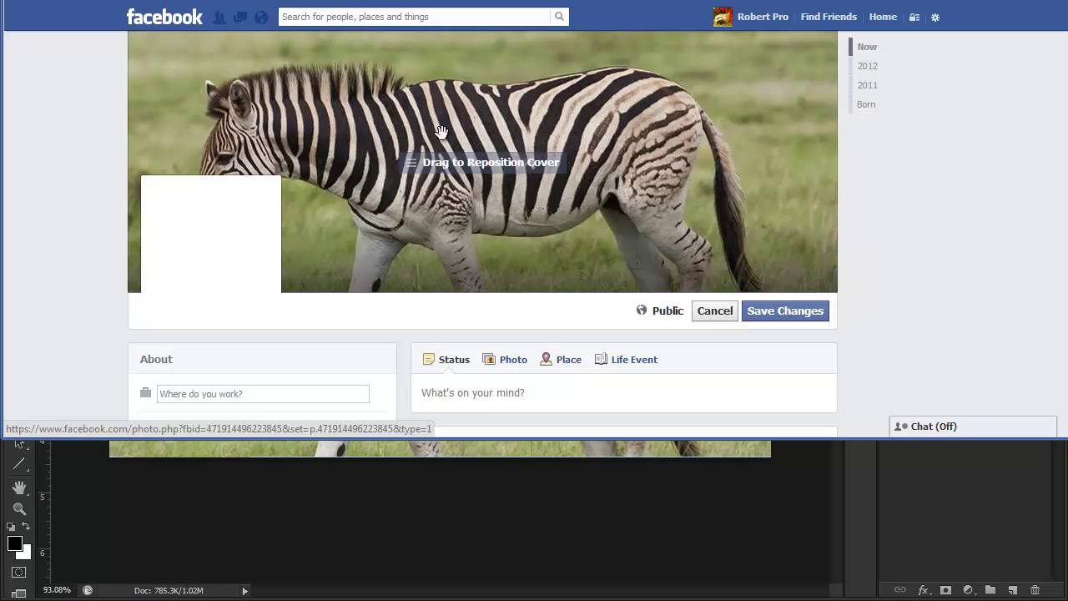
click(777, 311)
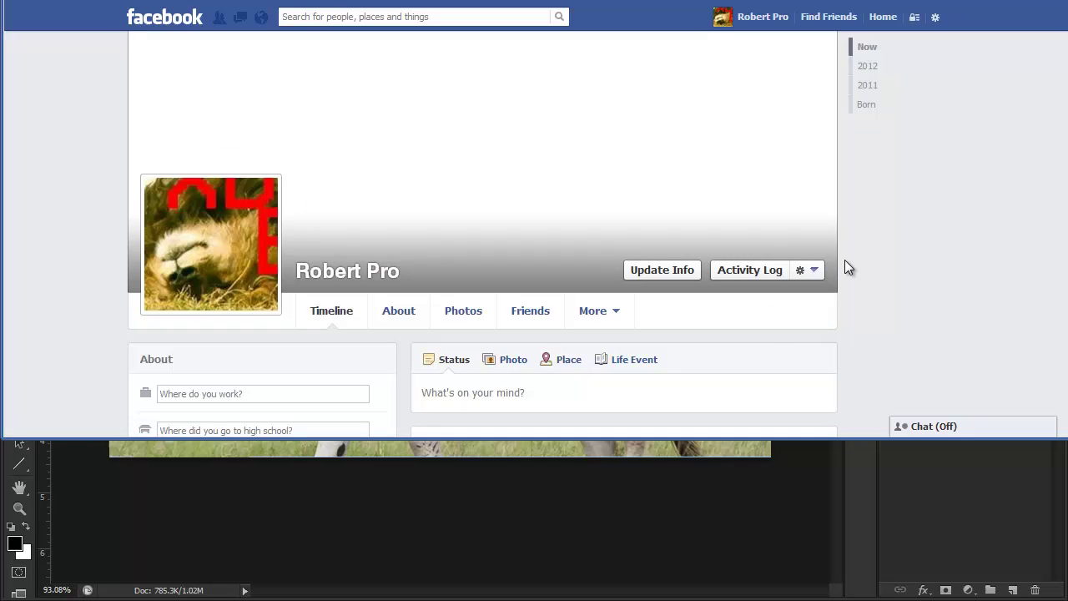
Upload the ProfilePic zebra-head image from the computer as the new Facebook profile picture.
mouse_move(237, 278)
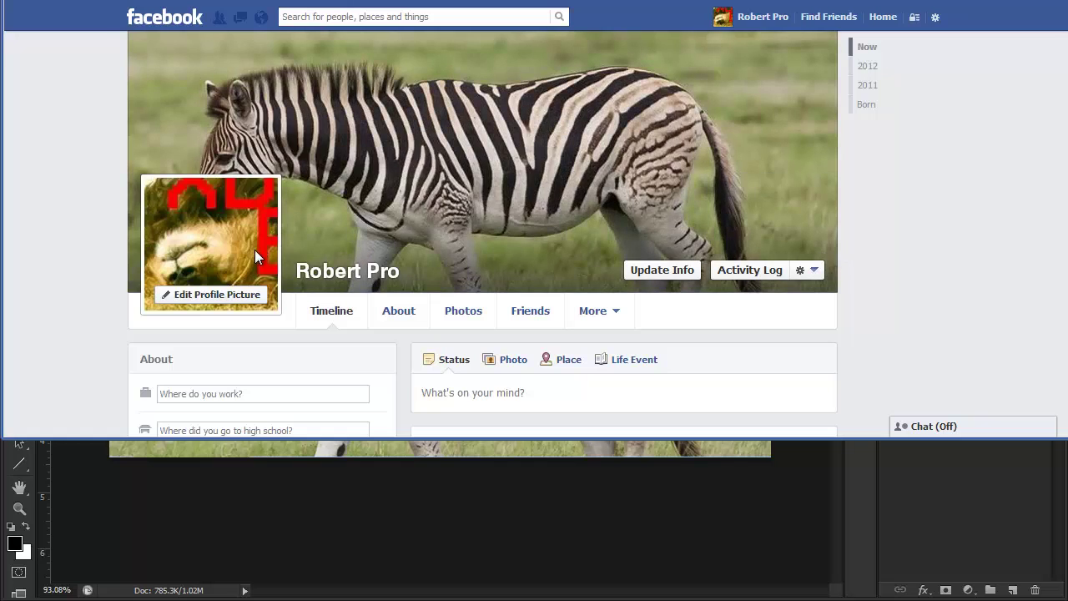
click(207, 299)
click(209, 335)
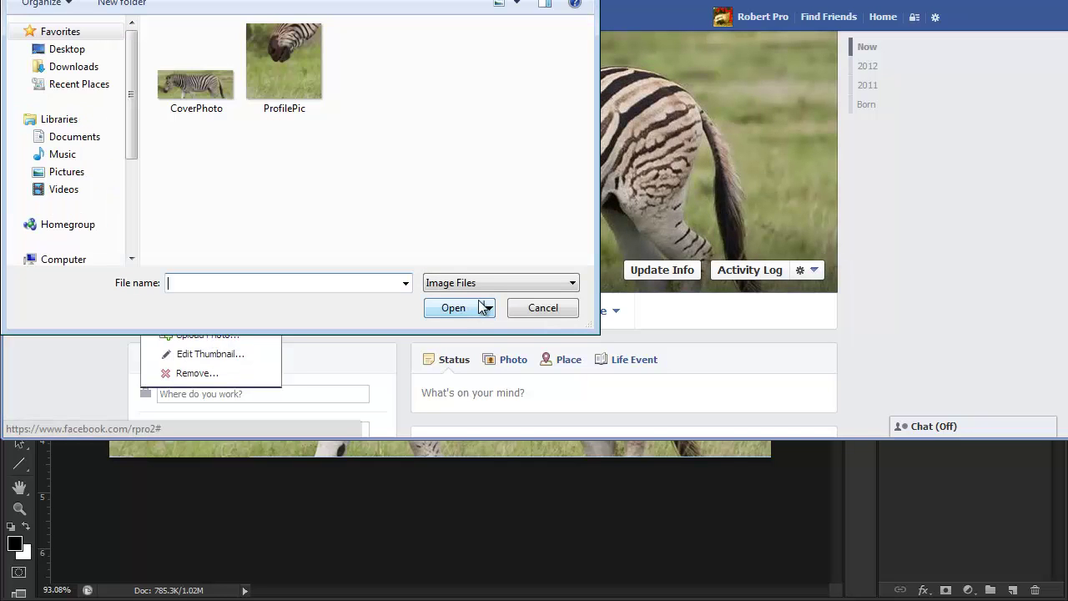
click(327, 107)
click(454, 308)
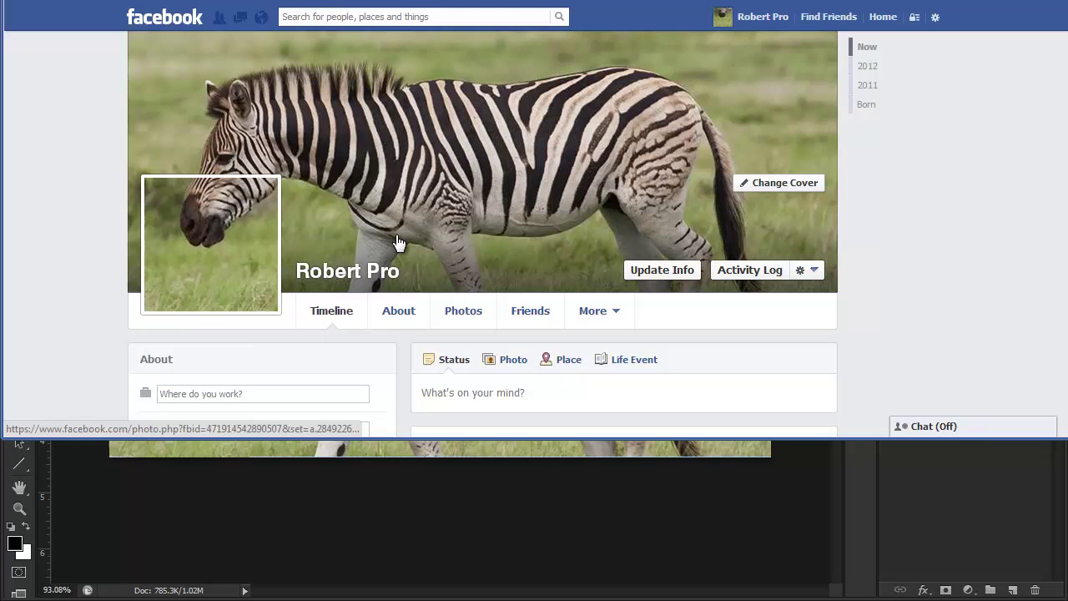
mouse_move(200, 205)
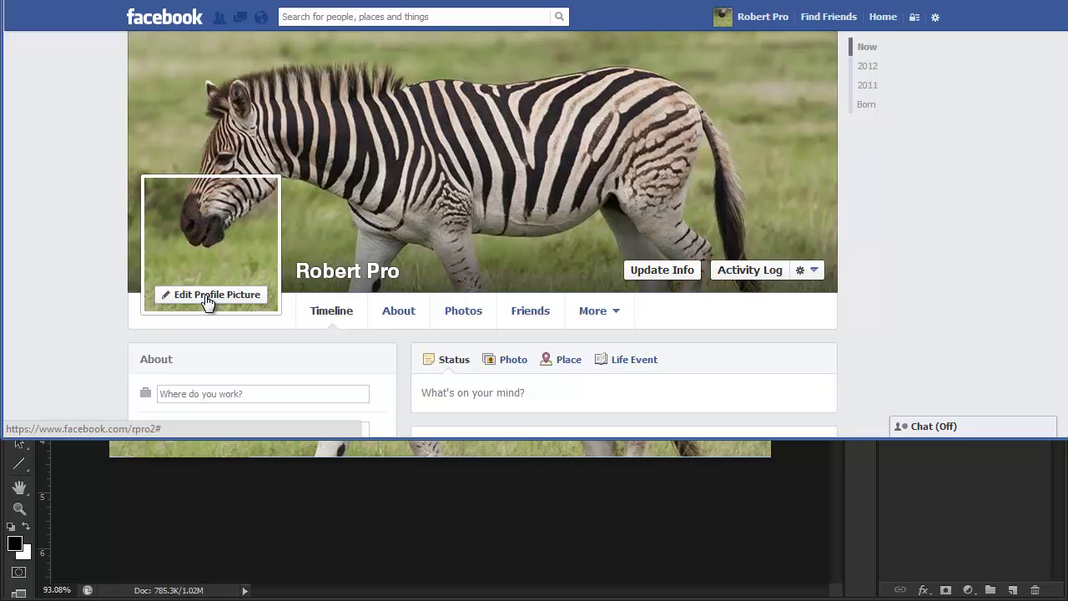
Set the profile picture thumbnail to Scale to fit and save it so the zebra head aligns with the cover.
click(200, 299)
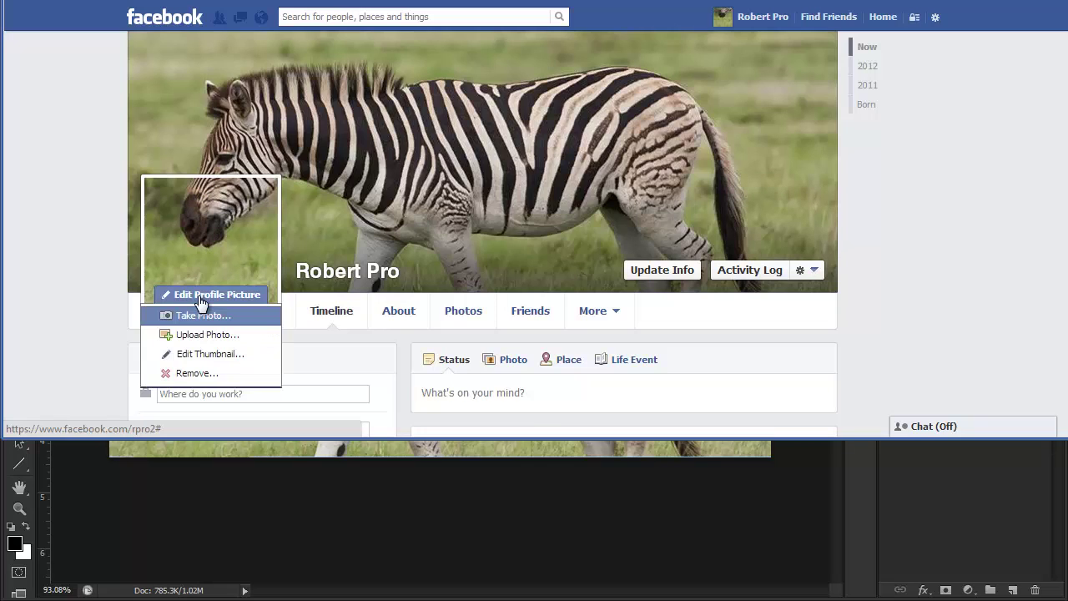
click(209, 353)
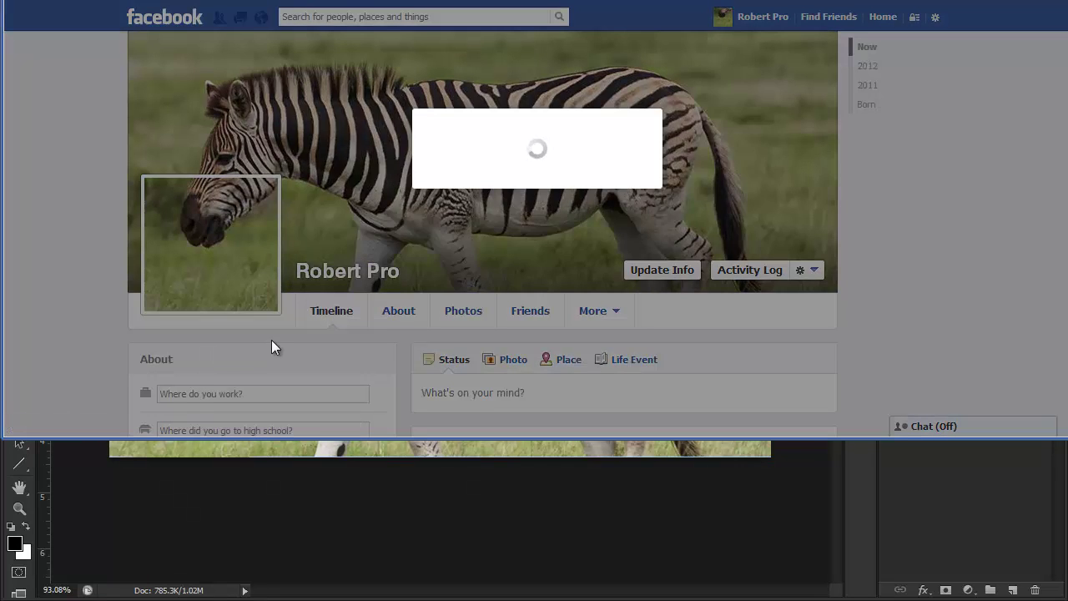
click(373, 180)
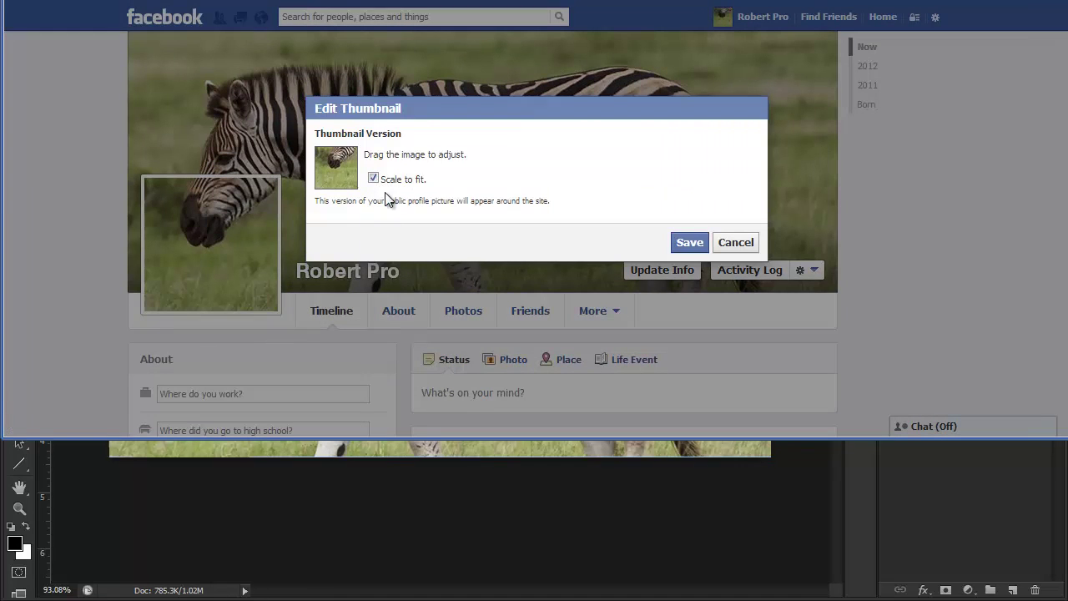
click(693, 247)
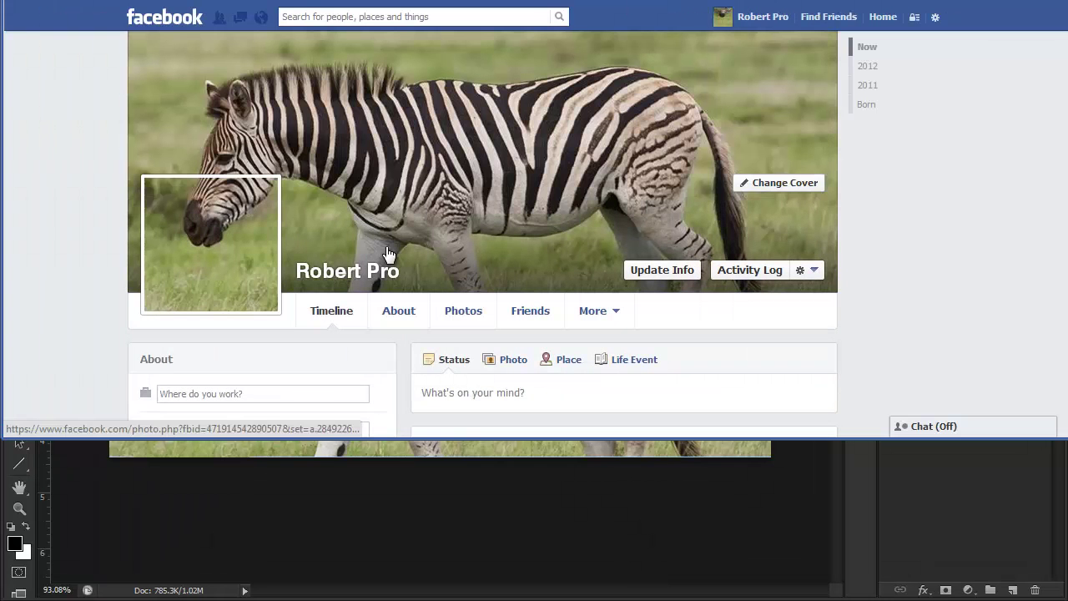
mouse_move(233, 191)
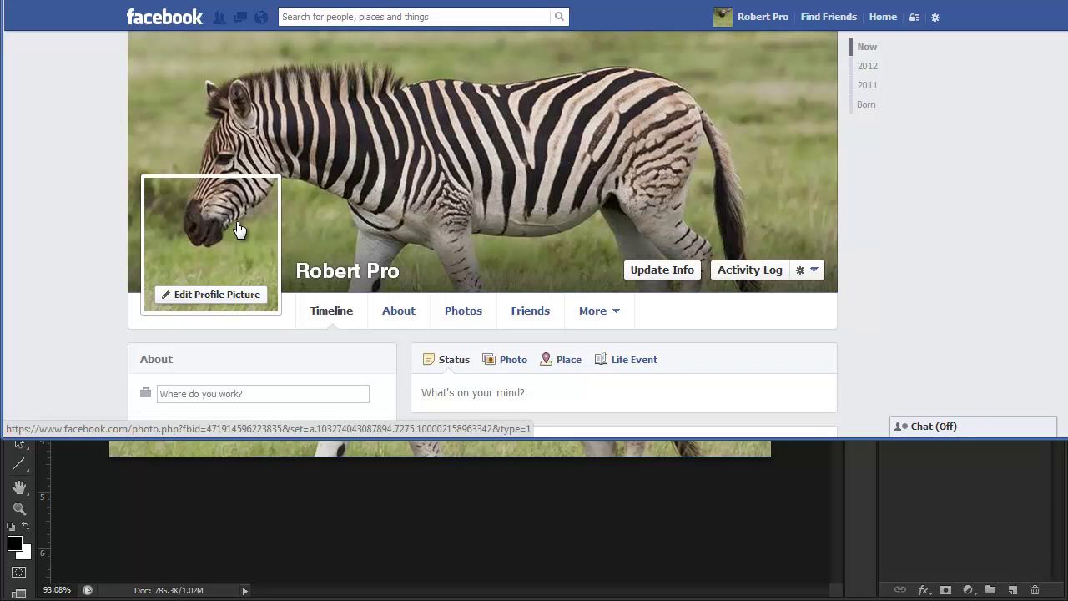
mouse_move(346, 148)
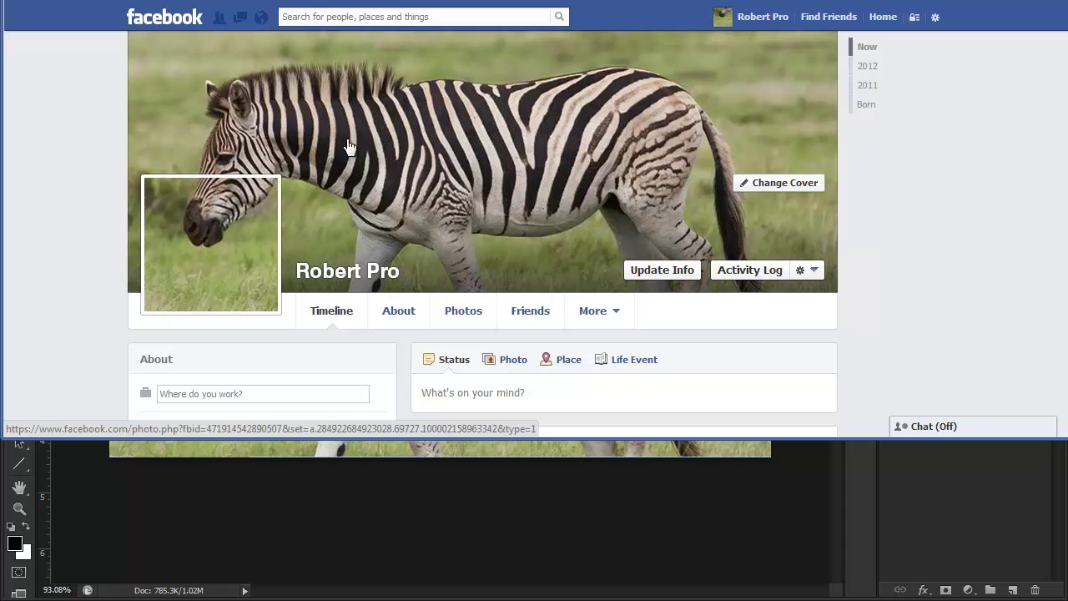